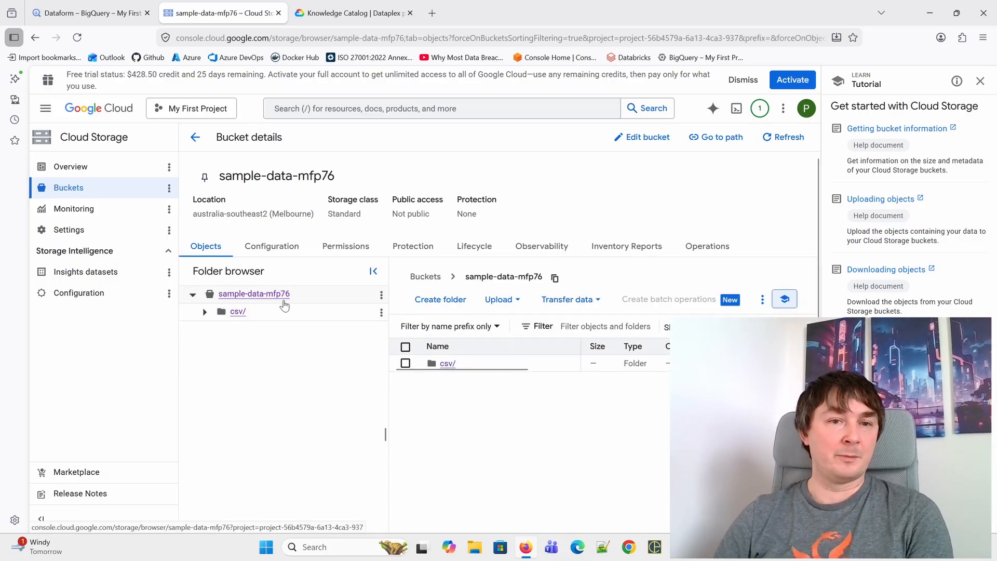
- View the contents of the bucket's csv folder, and open the dev workspace of the cities repository in Dataform
left_click(447, 363)
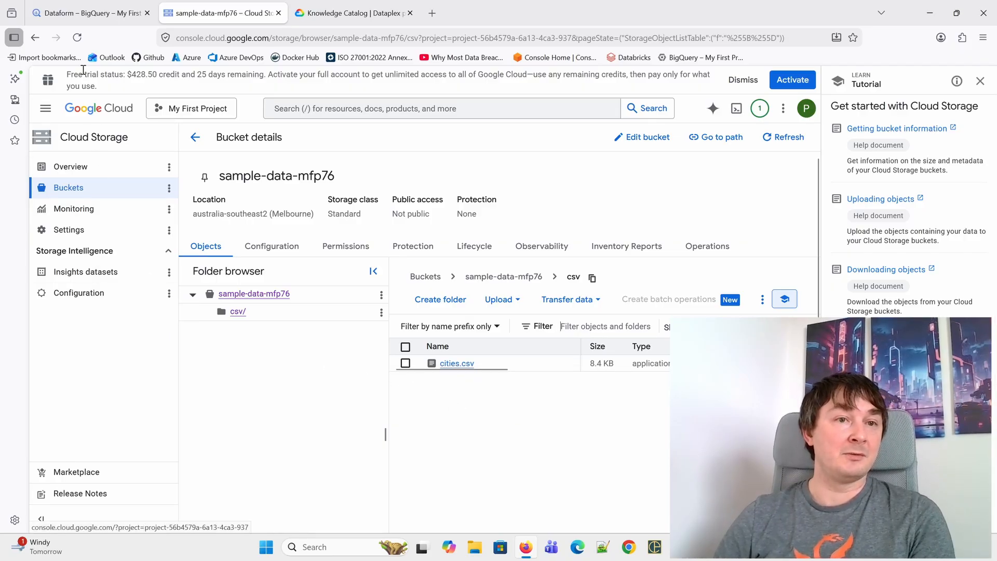
left_click(76, 16)
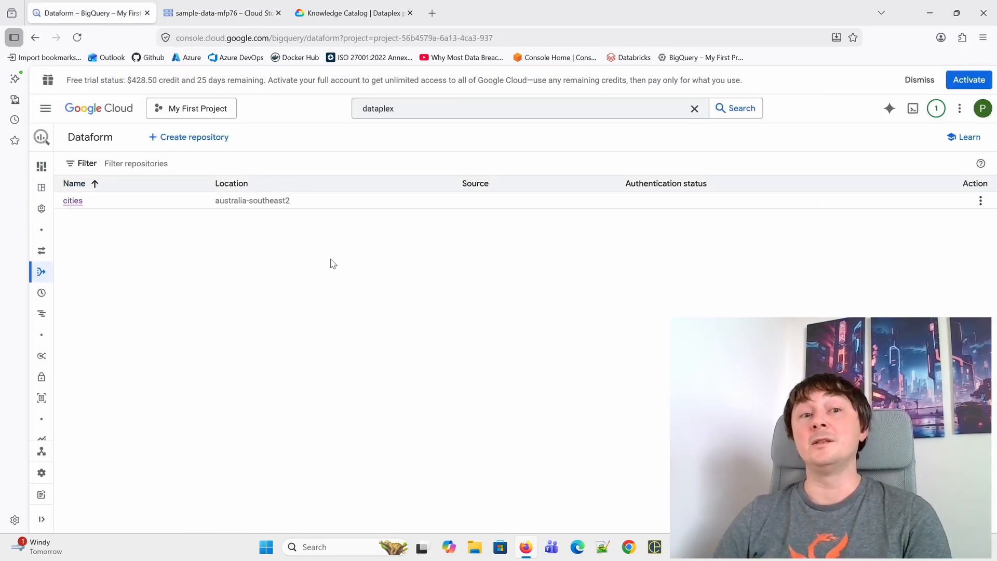
left_click(73, 202)
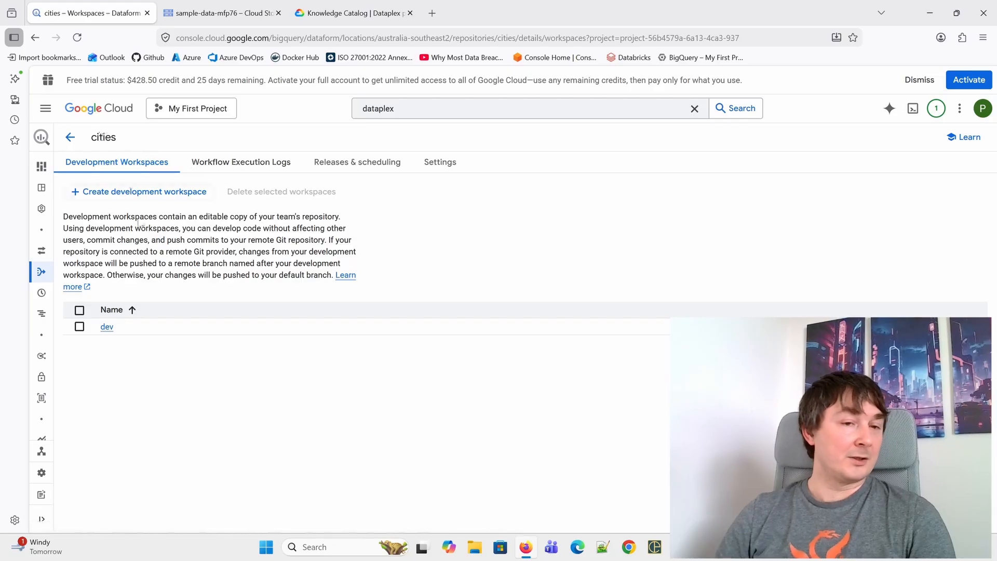
left_click(107, 328)
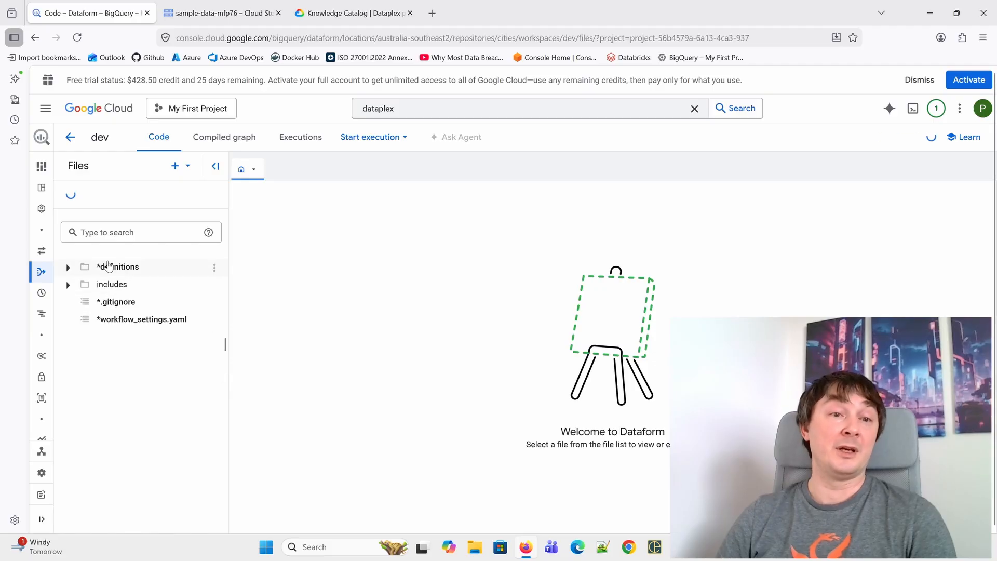
- Examine the external table statement and its CSV options in landing.sqlx in the definitions folder
left_click(68, 267)
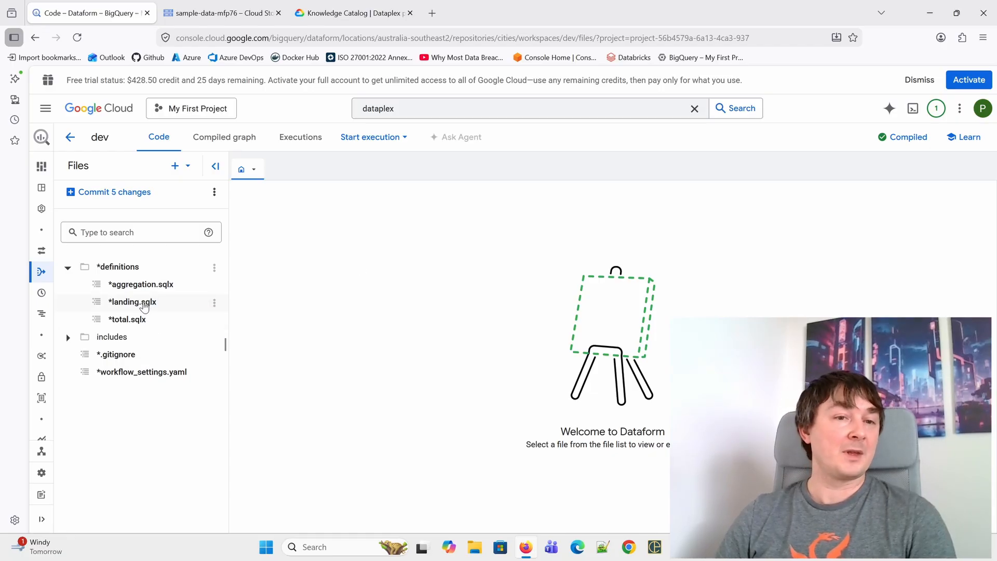
left_click(144, 306)
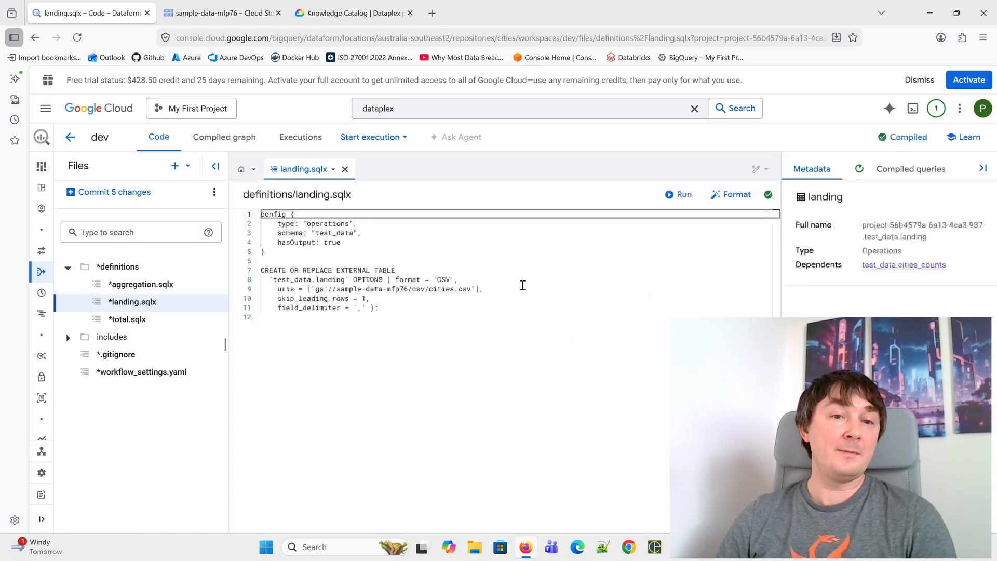
left_click_drag(261, 270, 403, 266)
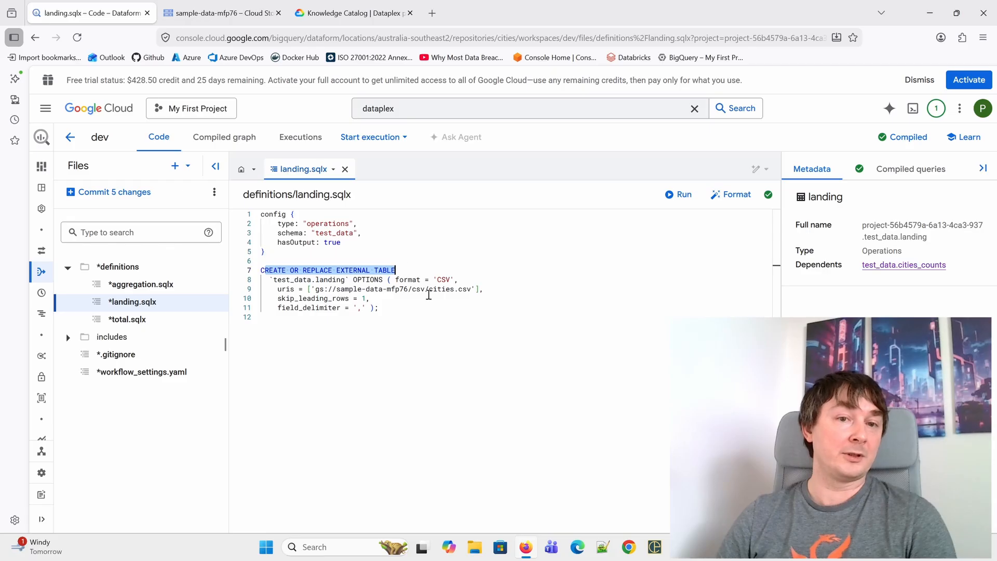
left_click(415, 327)
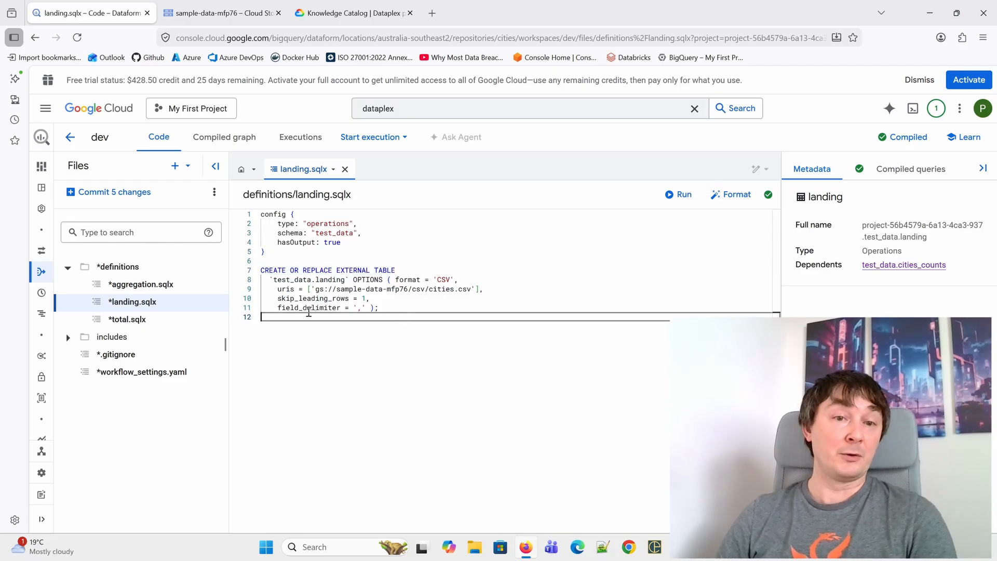
double_click(337, 281)
left_click(441, 358)
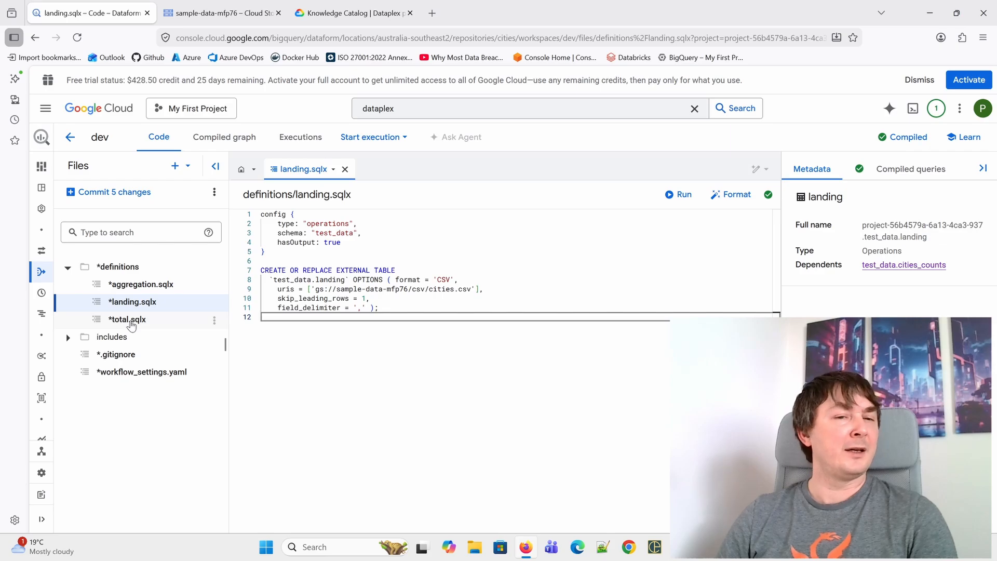
- Examine the view configuration and the city count query in aggregation.sqlx
left_click(134, 285)
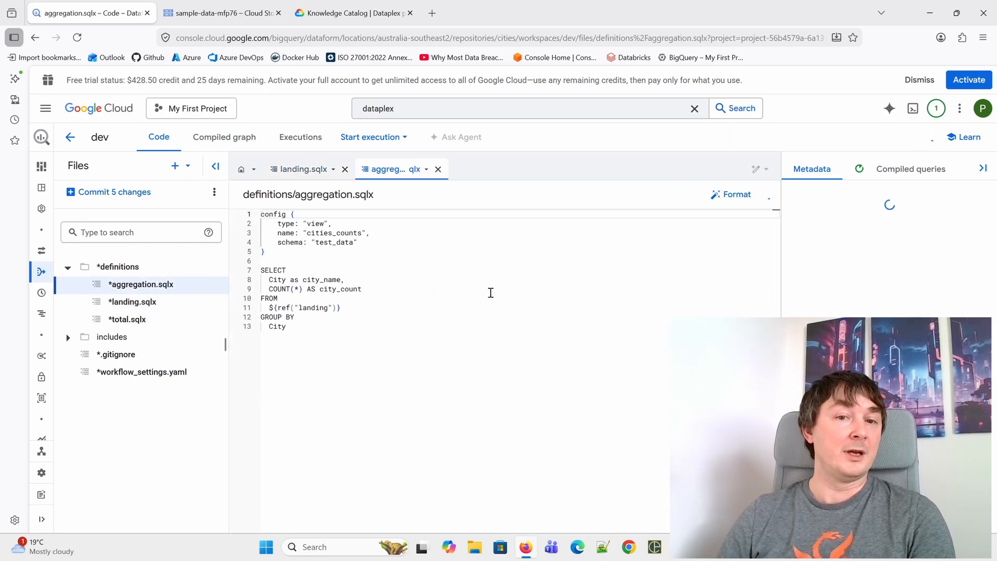
mouse_move(281, 223)
left_mouse_down()
mouse_move(355, 216)
mouse_move(296, 234)
left_mouse_up()
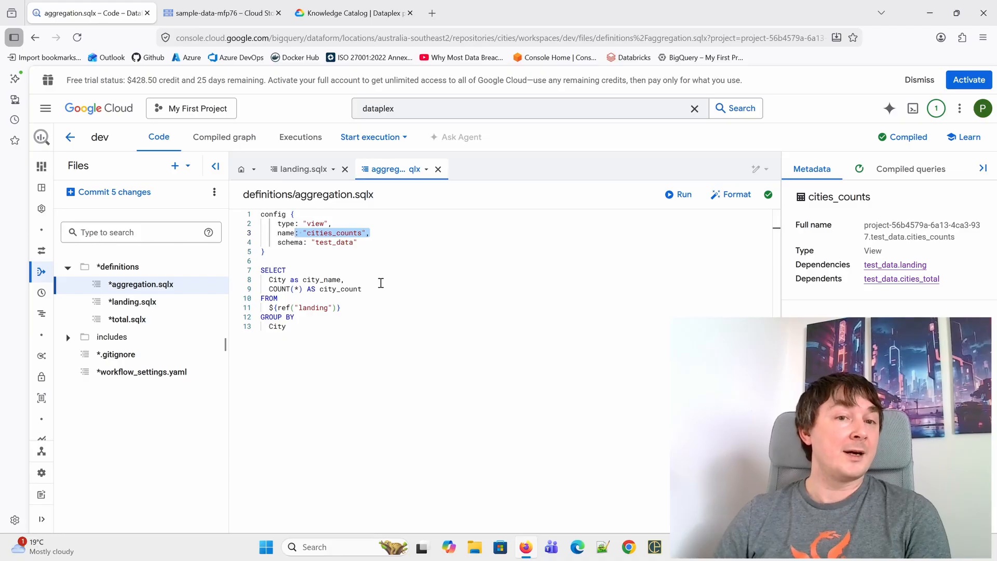
left_click_drag(261, 270, 340, 332)
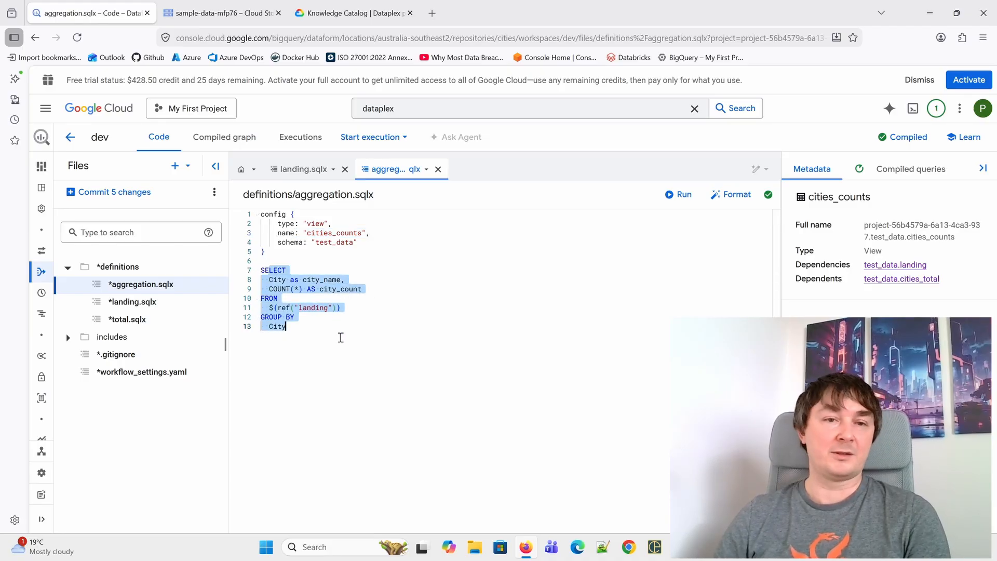
left_click(387, 326)
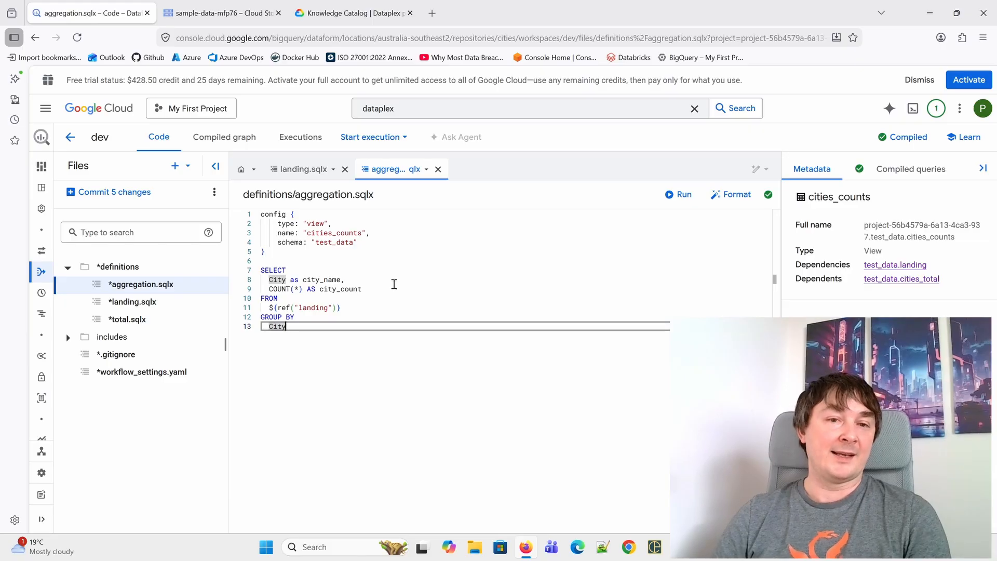
left_click_drag(371, 298, 255, 278)
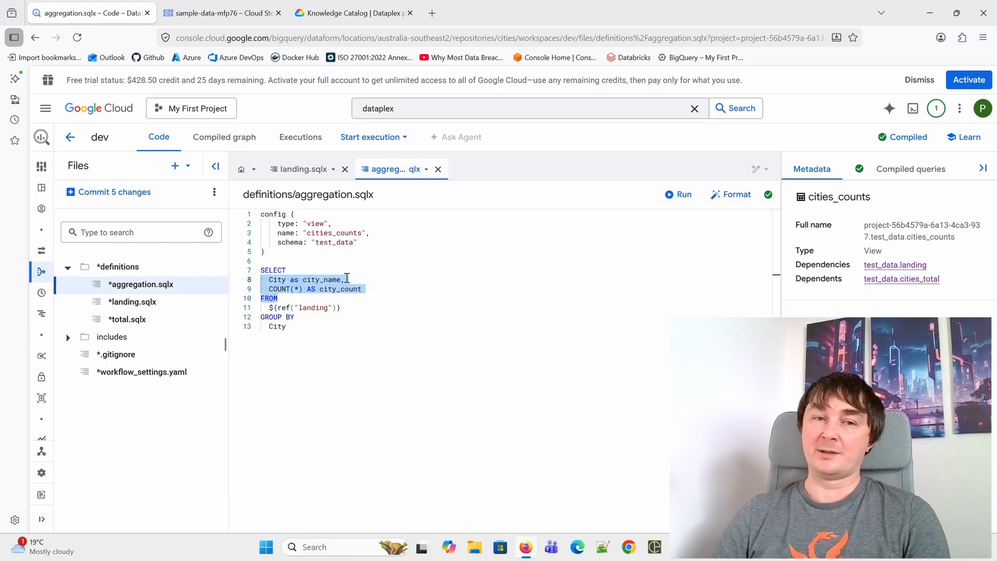
left_click_drag(377, 289, 261, 281)
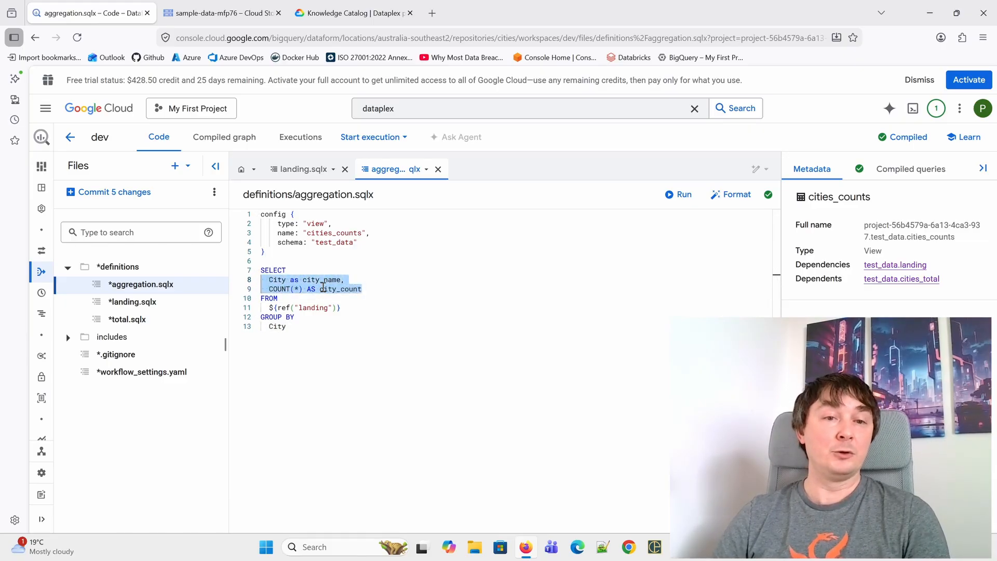
left_click(436, 297)
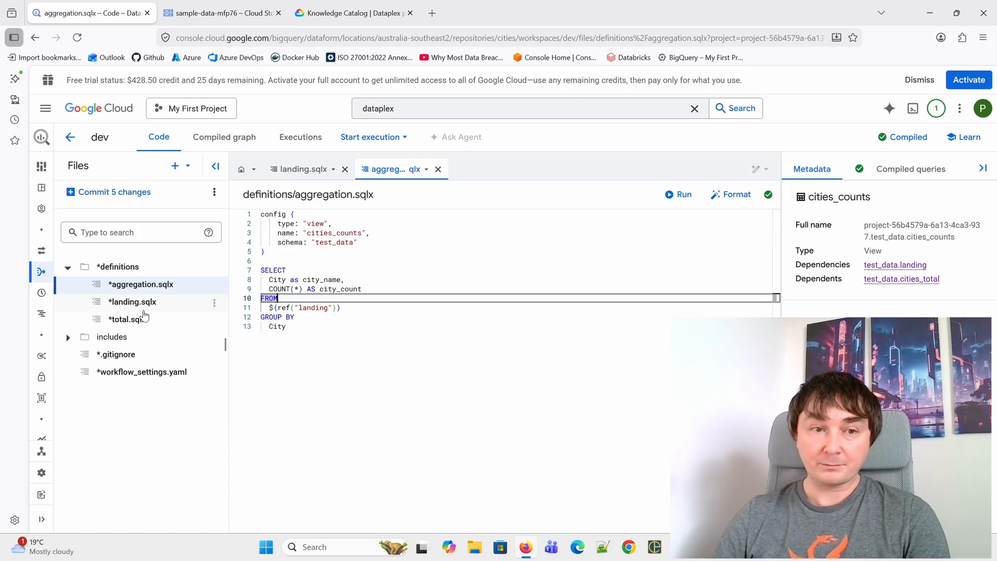
- Examine the table type, the total count query and its cities_counts reference in total.sqlx
left_click(126, 319)
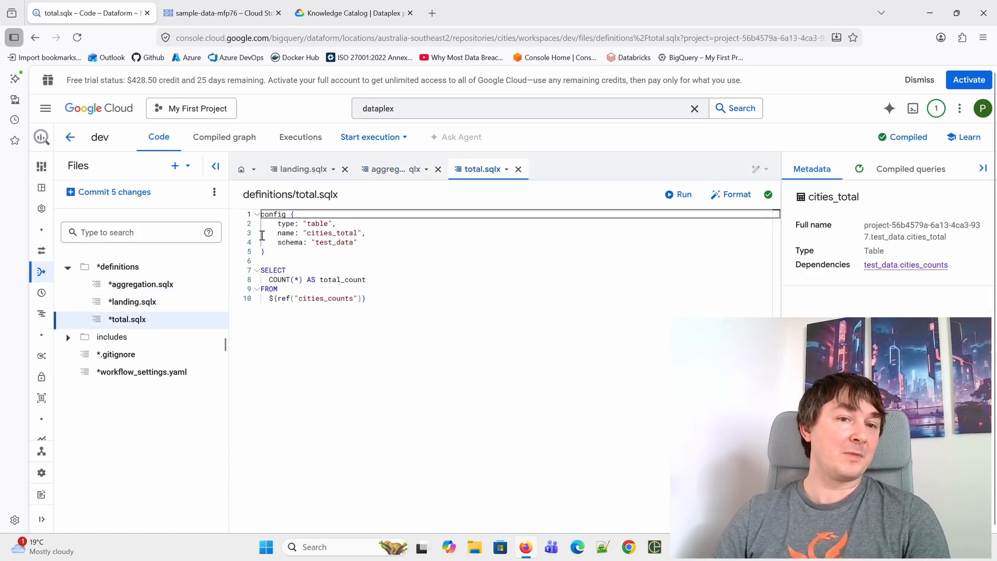
left_click_drag(278, 223, 385, 226)
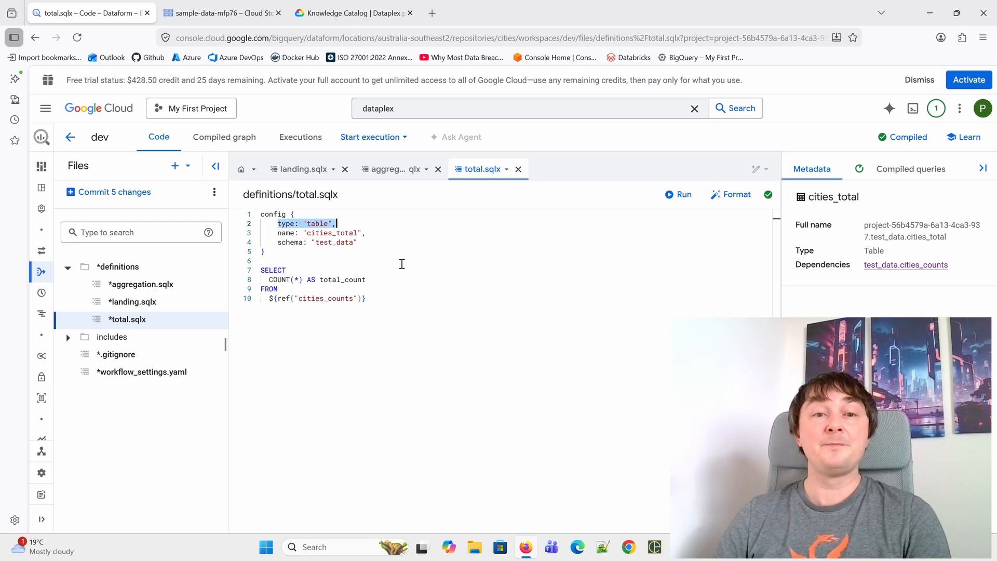
left_click_drag(385, 300, 263, 279)
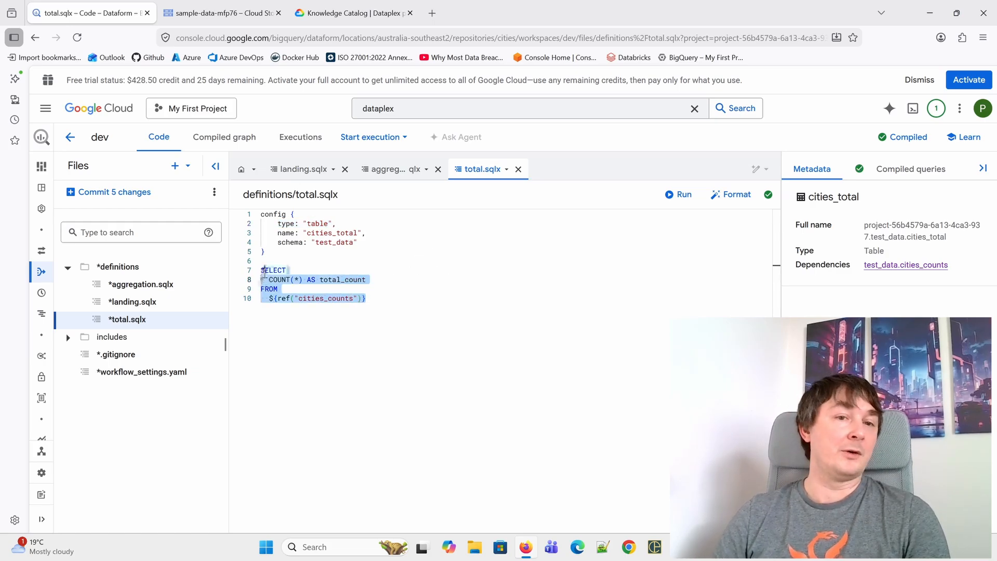
left_click(409, 281)
double_click(327, 298)
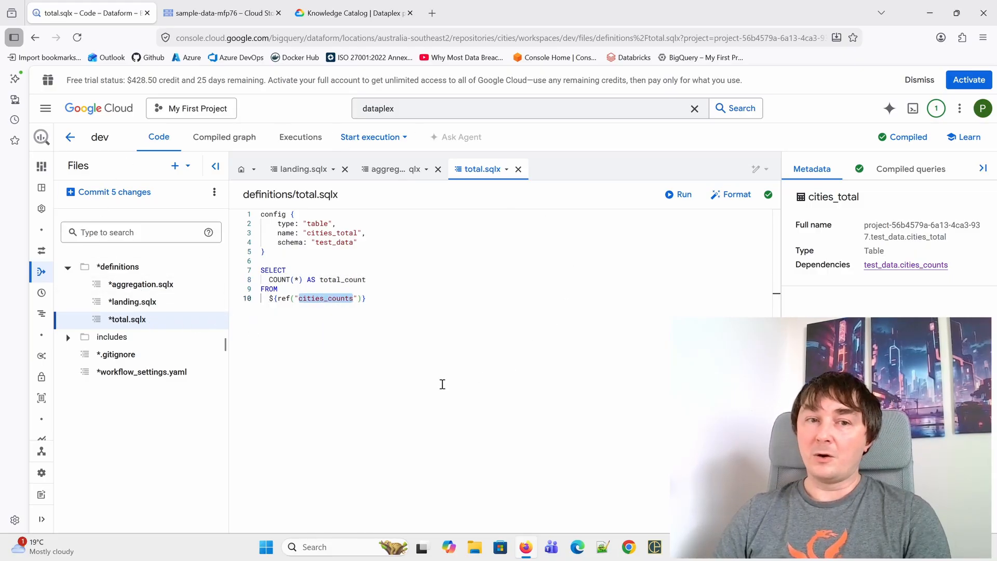
double_click(269, 289)
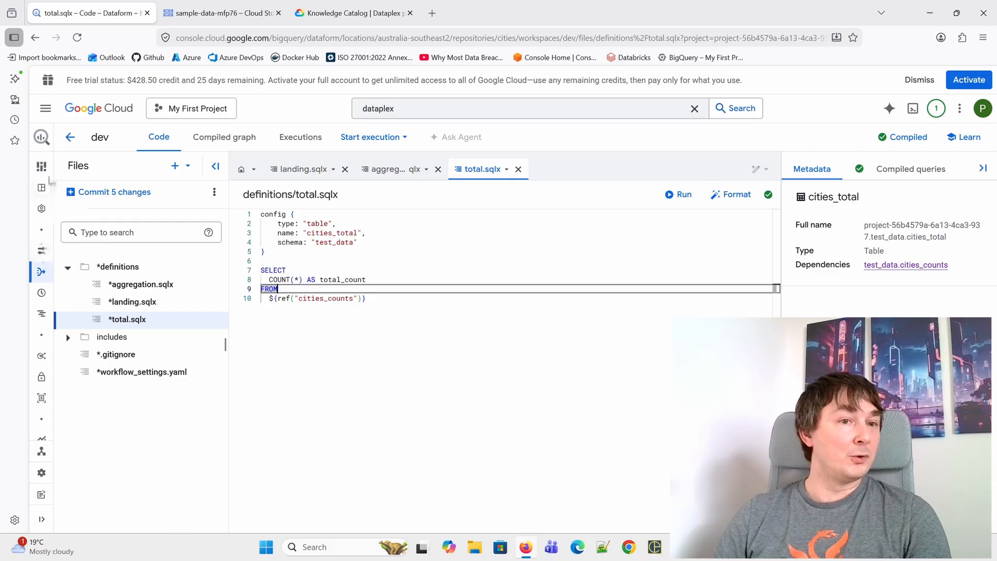
- In BigQuery Studio, create a SQL query "select * from test_data.cities_total", run it and inspect the returned total_count
left_click(41, 193)
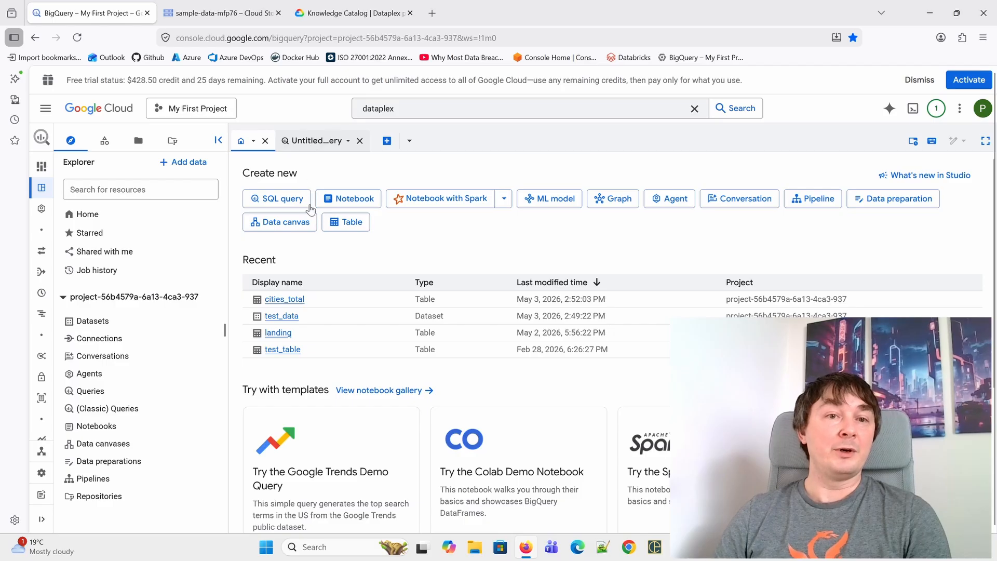
left_click(304, 202)
type("select ")
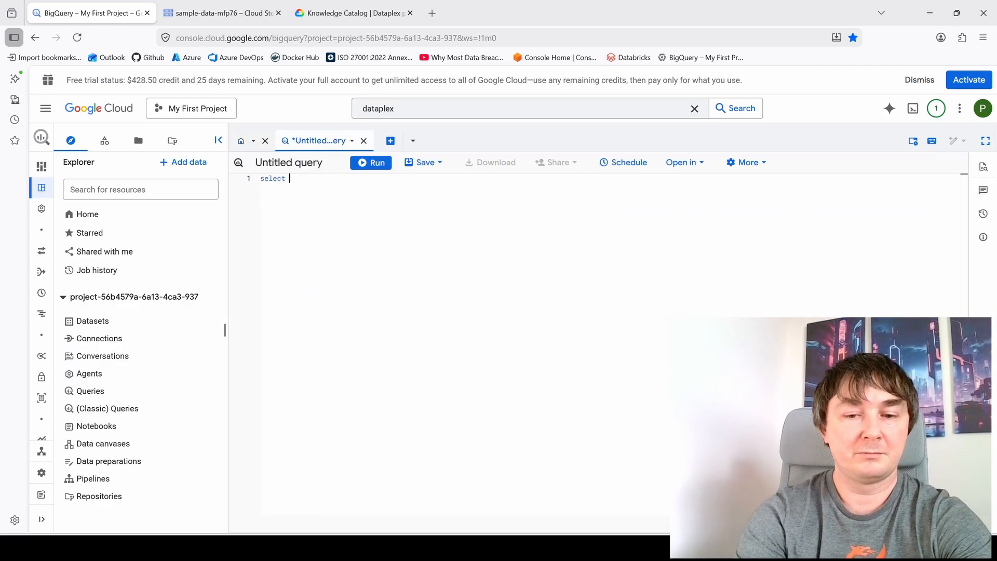
type("* fr")
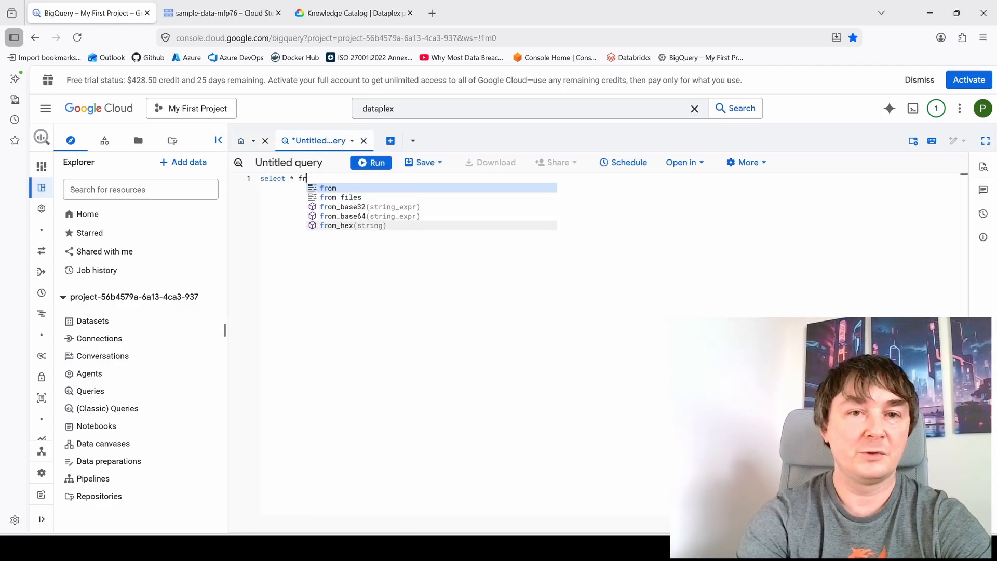
type("om test_data.")
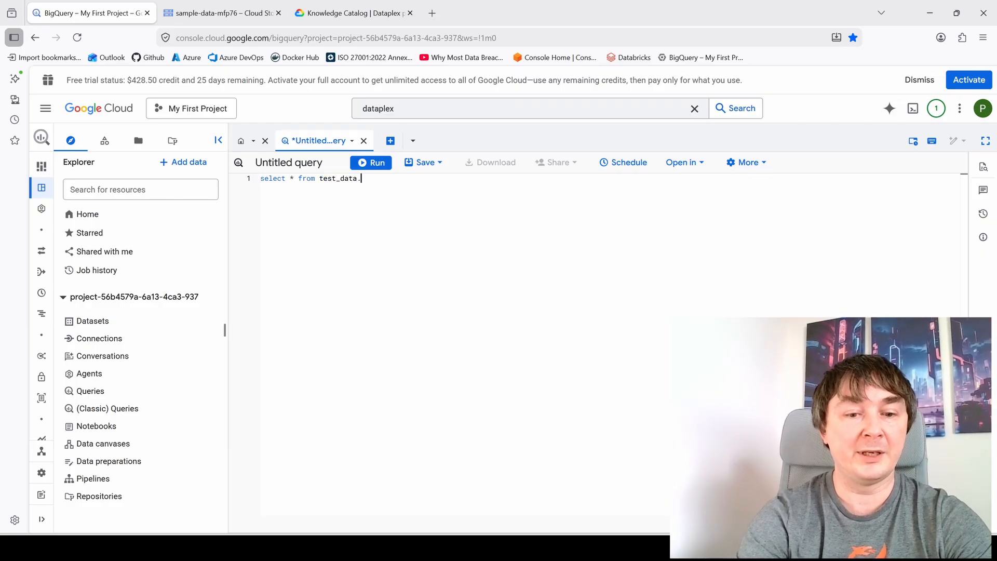
type("cities")
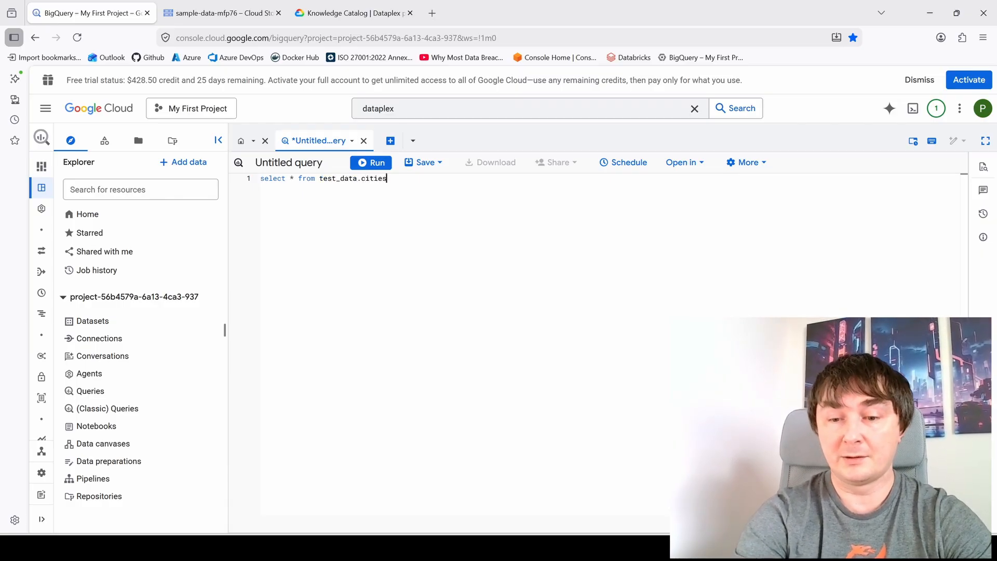
type("_total")
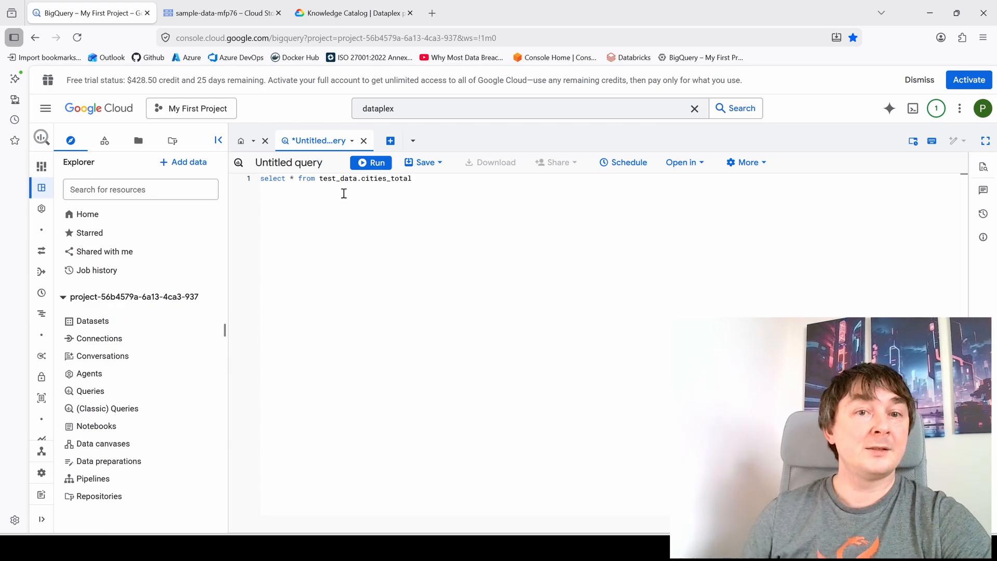
left_click(383, 159)
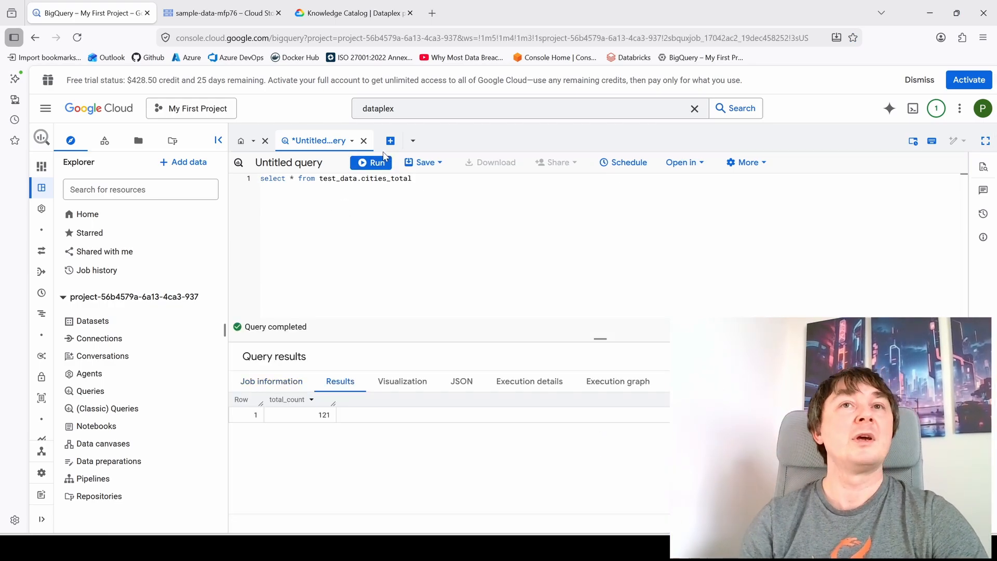
left_click(323, 414)
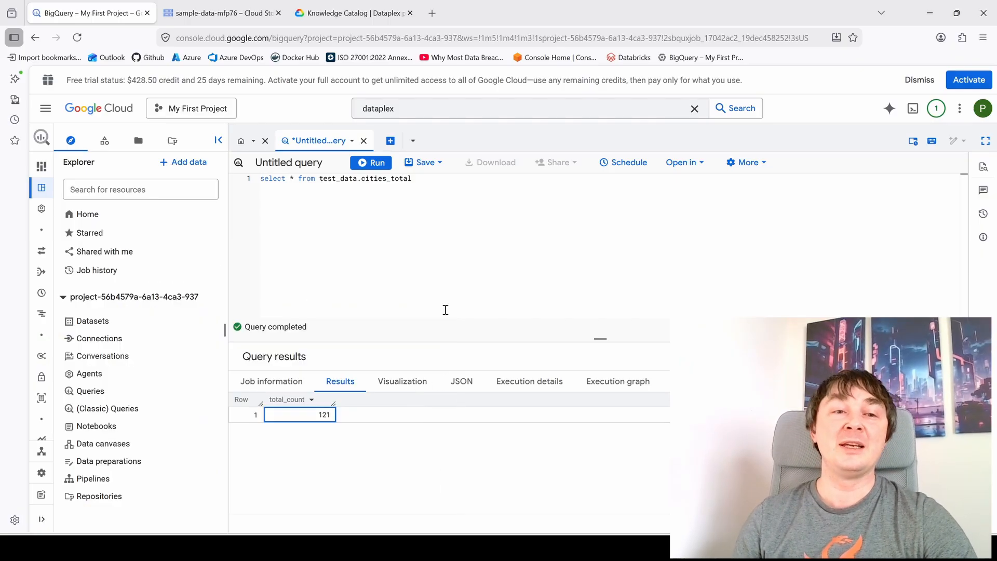
- Open the lineage graph of the cities_total table in the test_data dataset and expand its upstream sources back to cities.csv
left_click(89, 324)
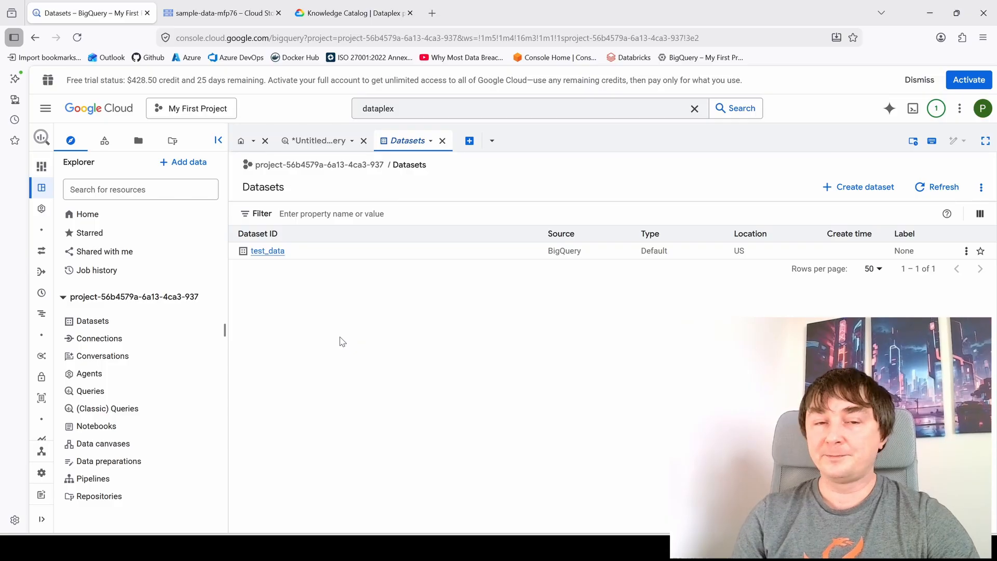
left_click(265, 251)
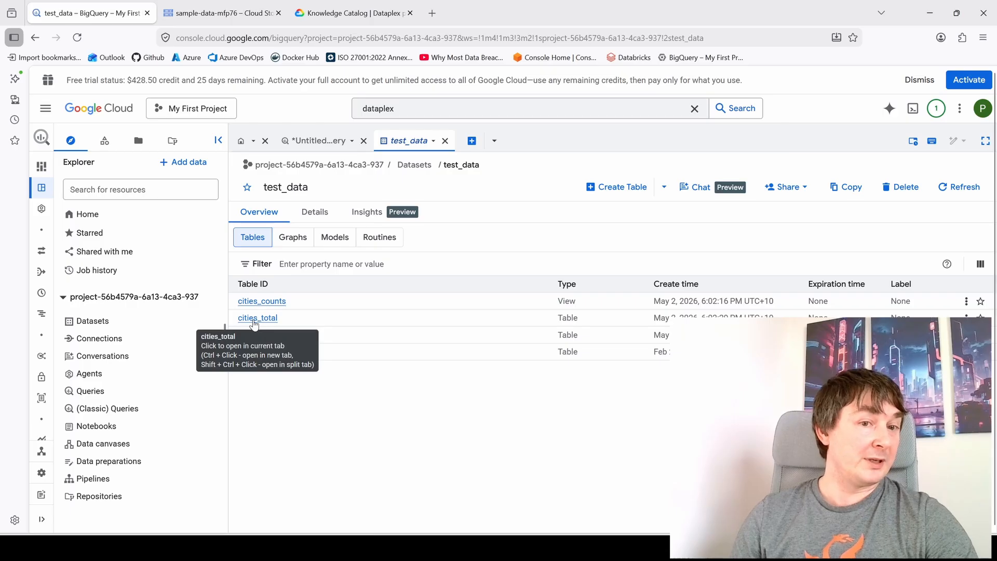
left_click(254, 319)
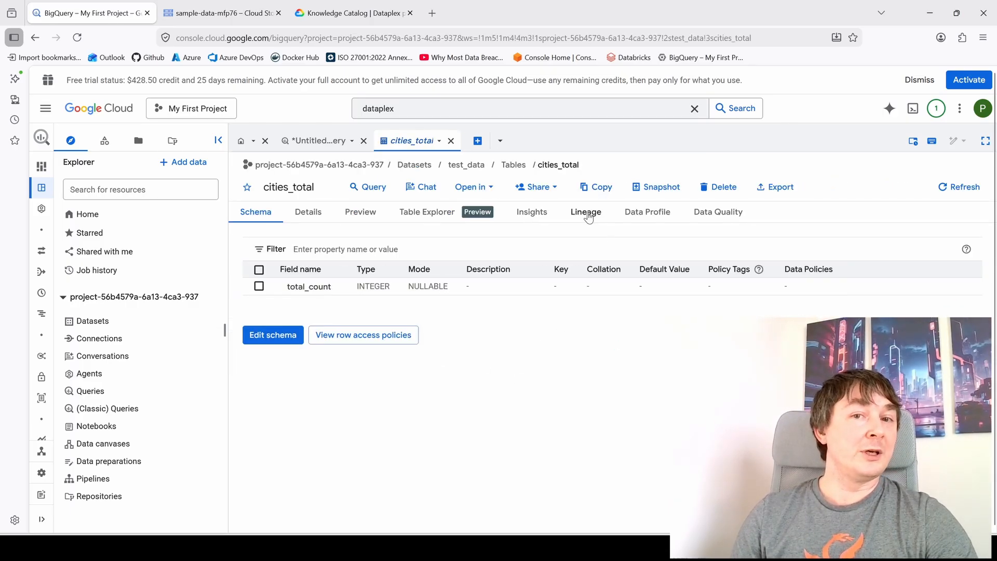
left_click(587, 214)
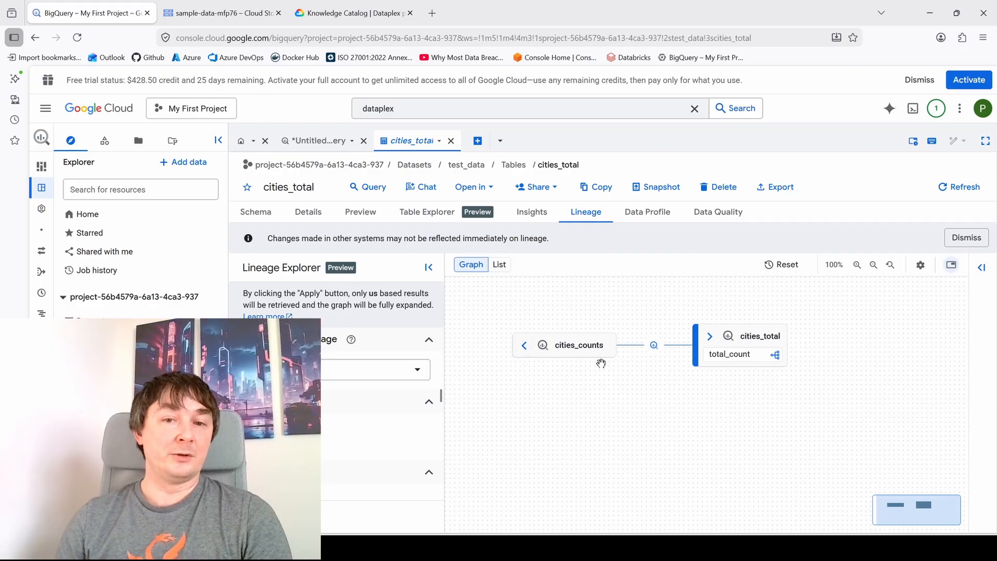
left_click(524, 346)
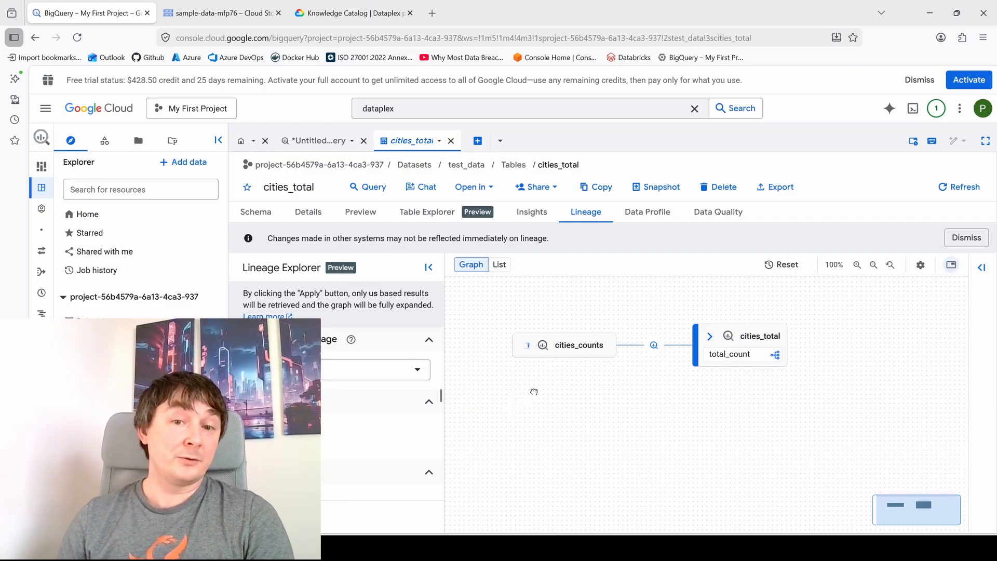
left_click(546, 344)
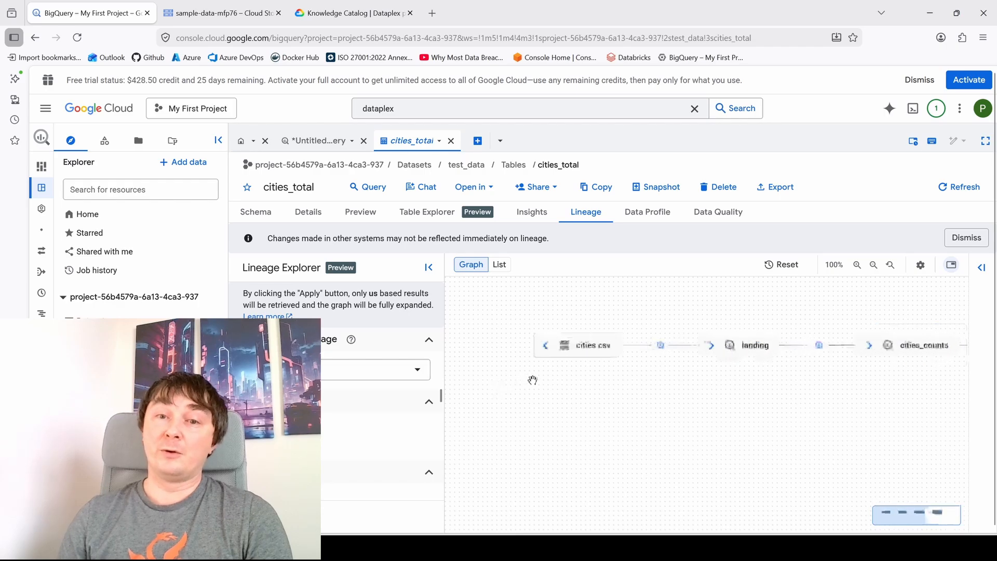
- Show the details of the cities.csv node in the lineage graph and open the file in Google Cloud Storage
left_click(591, 356)
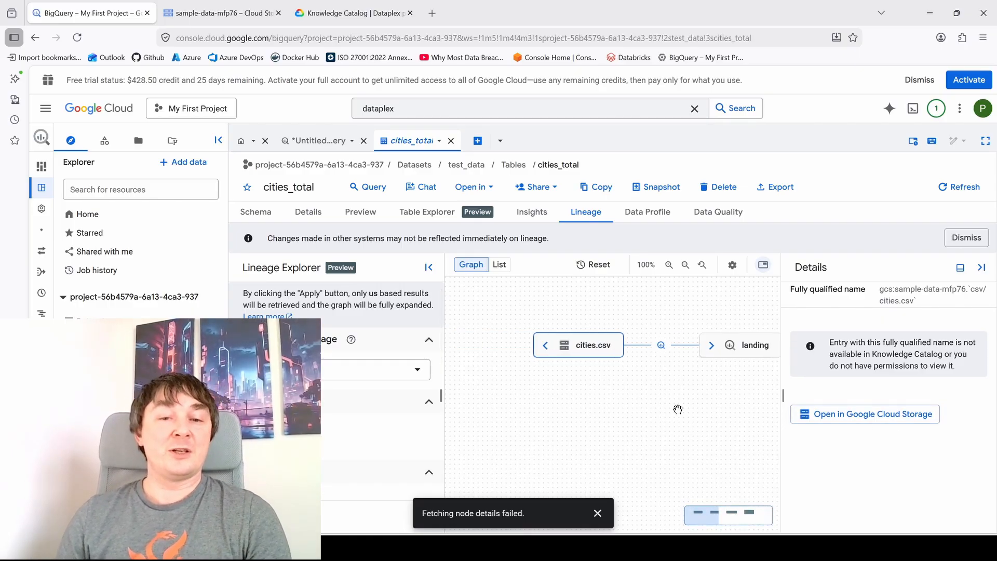
left_click(597, 513)
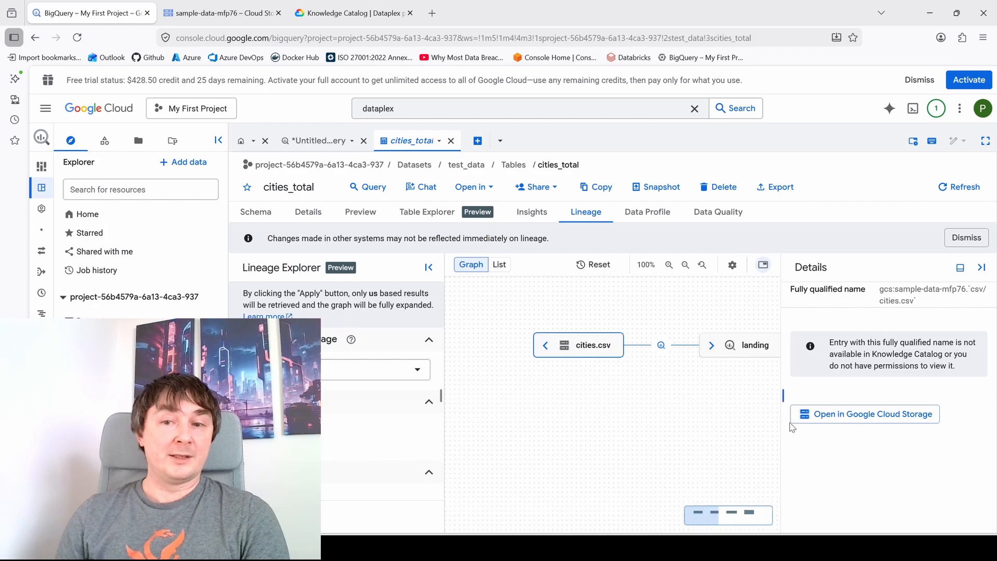
left_click(875, 418)
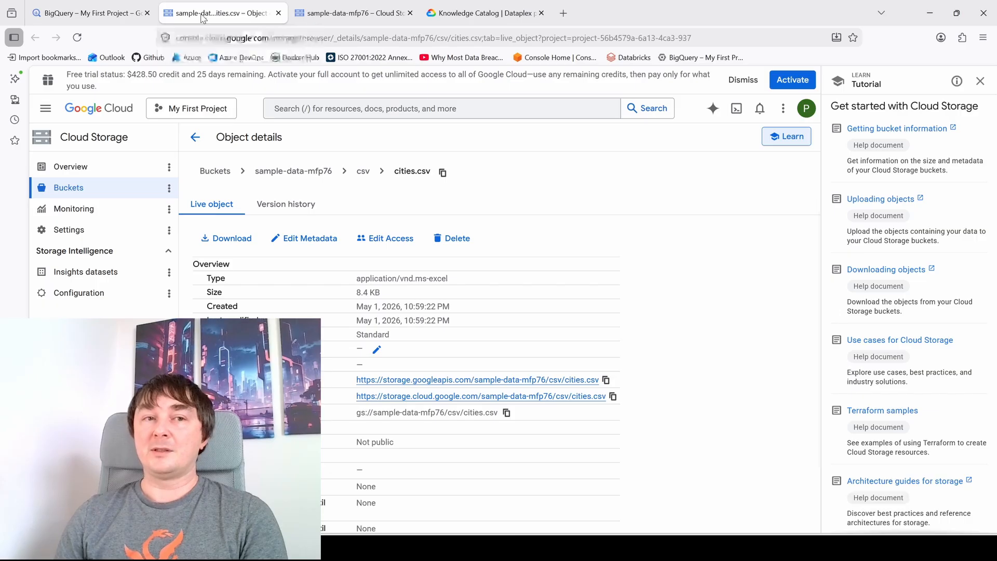
- Close the Cloud Storage pages, return to the BigQuery lineage graph and examine the cities_total details down to the schema
middle_click(203, 18)
left_click(206, 16)
middle_click(206, 16)
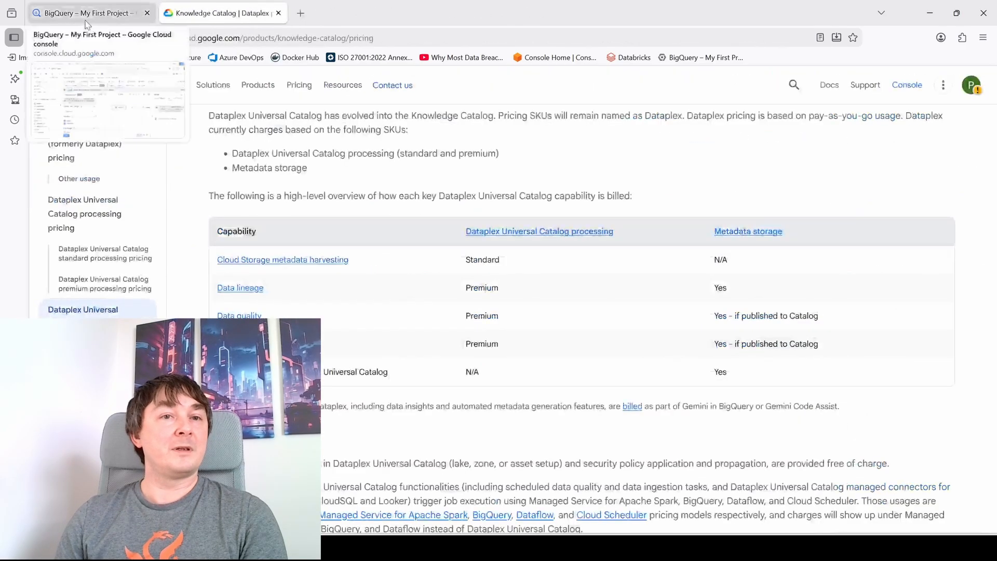
left_click(85, 13)
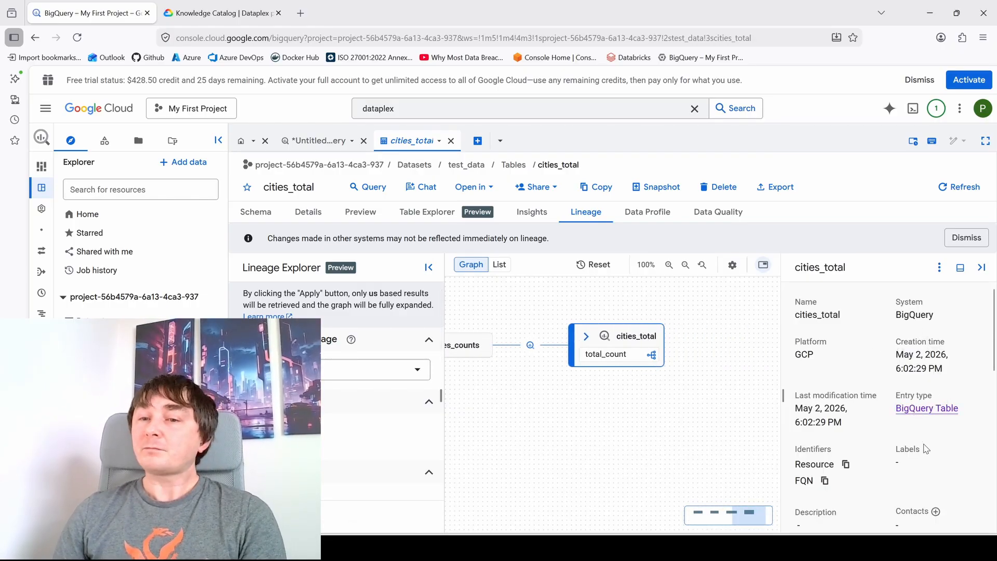
scroll(925, 446, "down", 5)
scroll(886, 474, "down", 2)
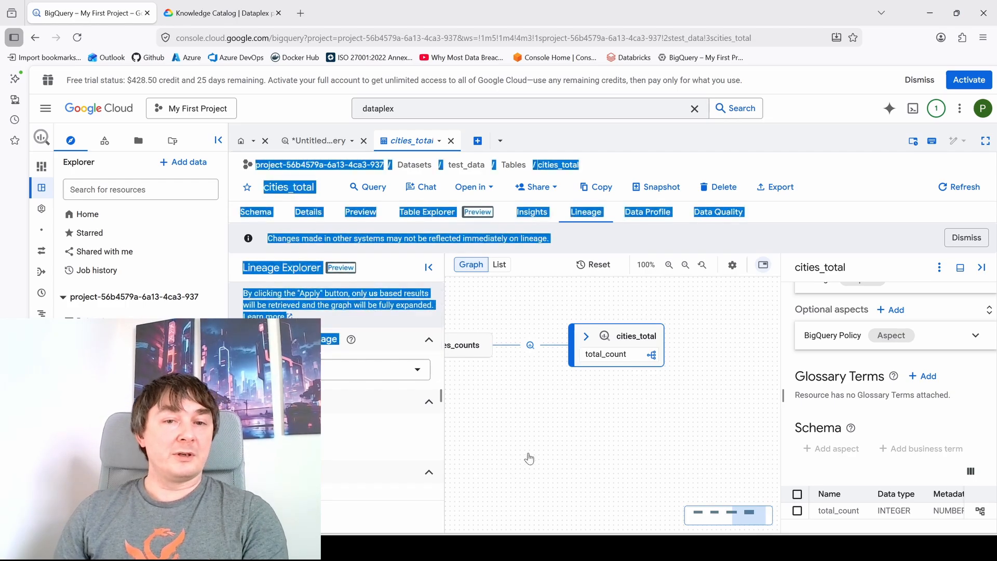
- Open the BigQuery job history, filter the personal history by "cities_total" and examine the summaries of the select queries
left_click(100, 275)
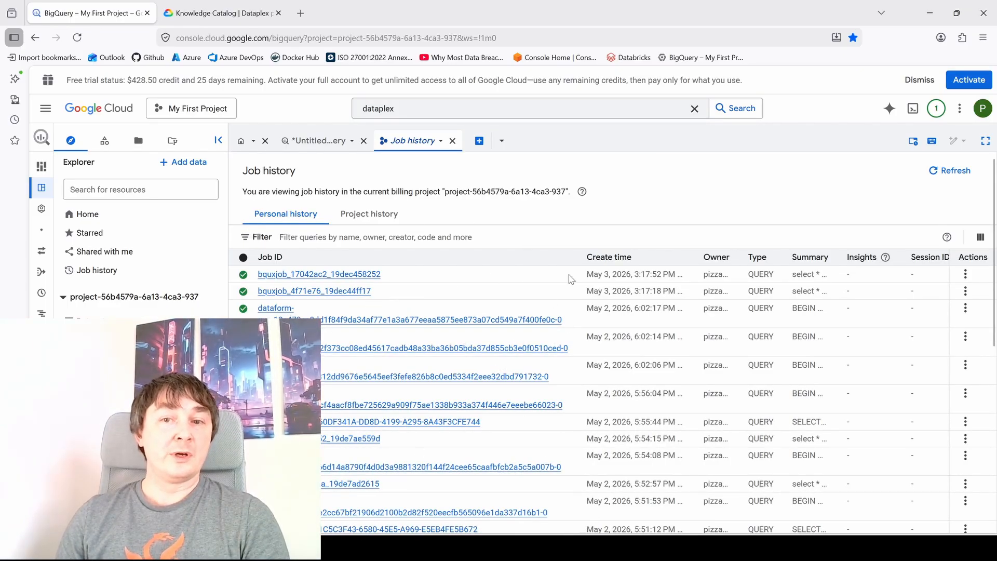
left_click(309, 237)
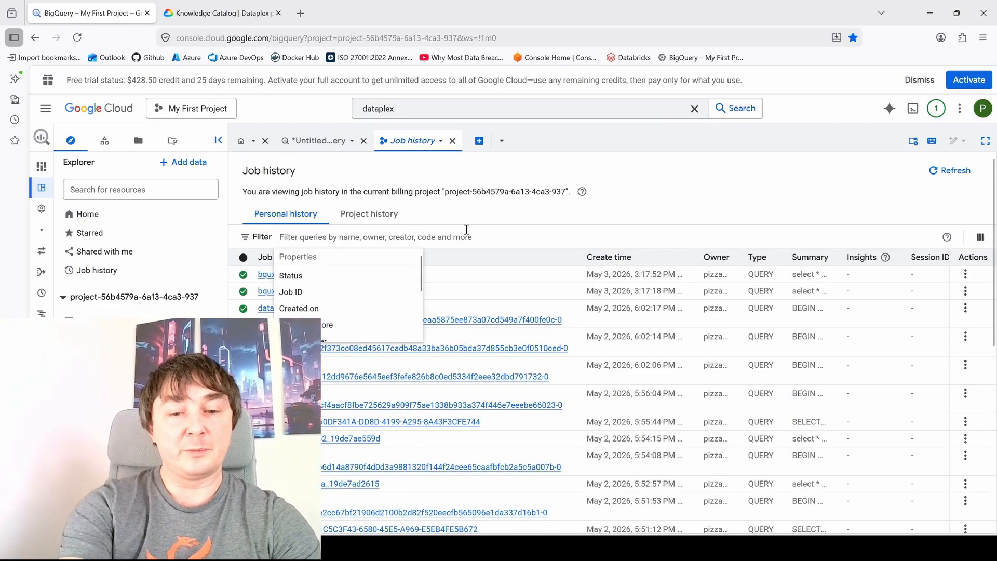
type("cilies_to")
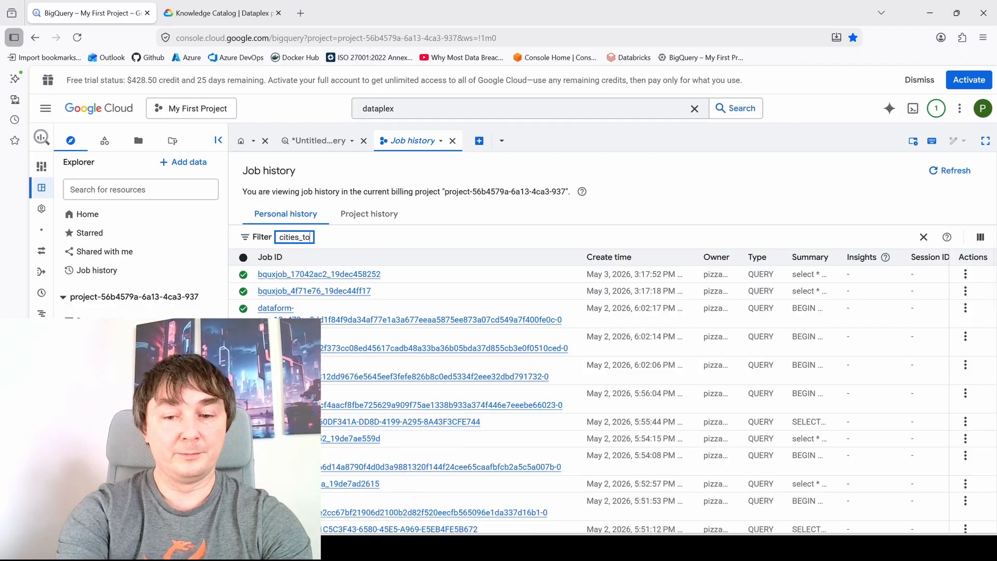
type("tal")
key("Return")
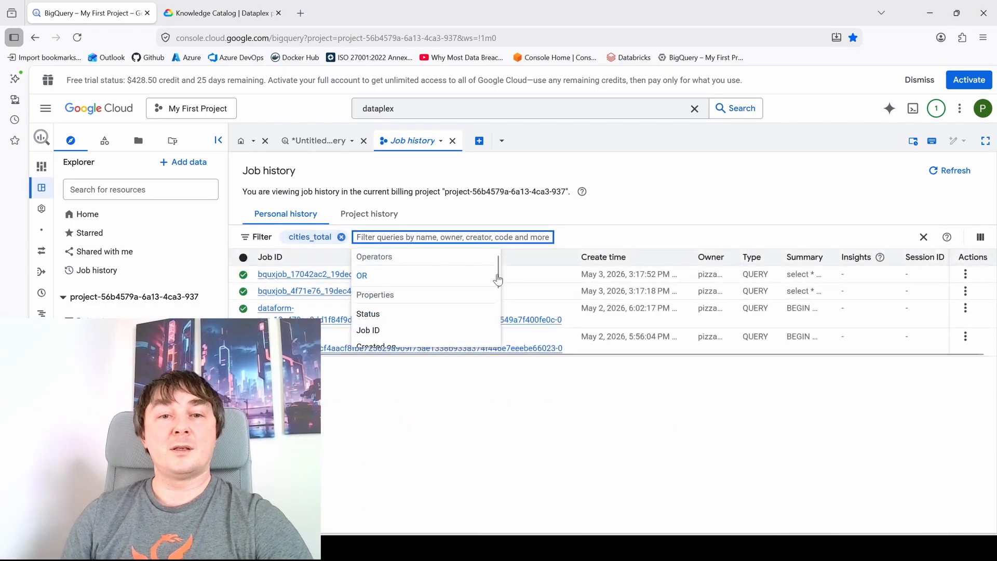
left_click(752, 167)
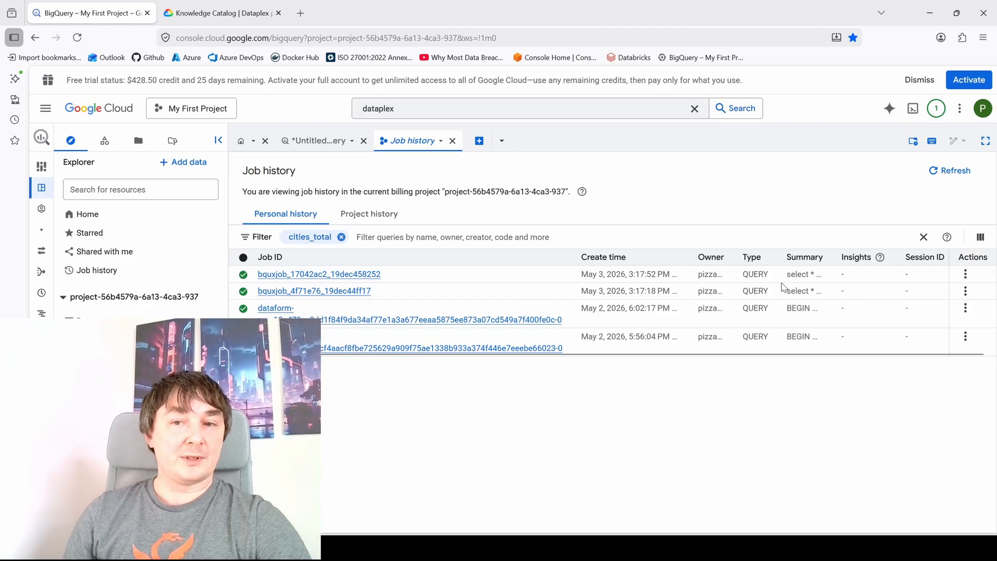
left_click_drag(786, 272, 831, 301)
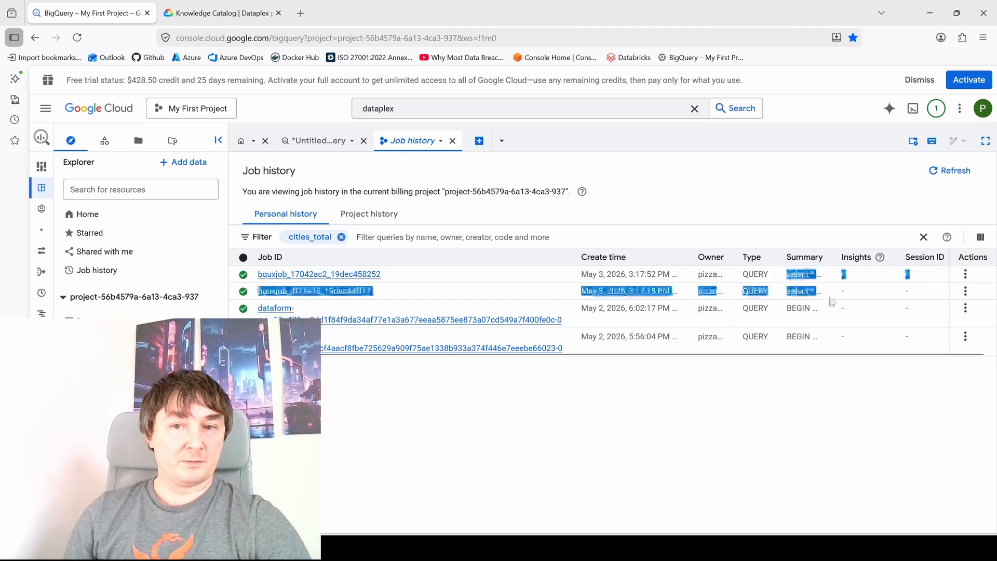
left_click(736, 416)
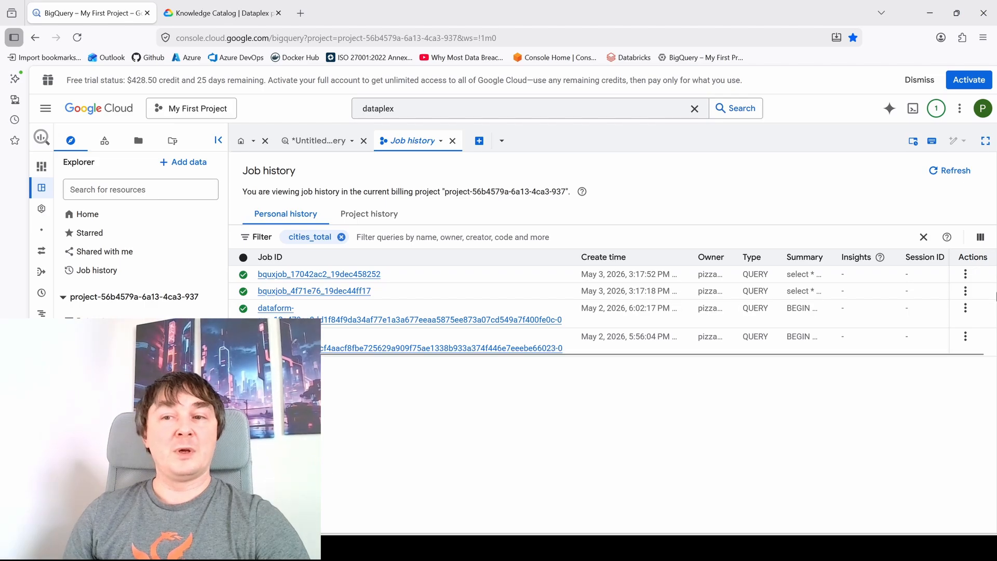
- Open the Dataform job created May 2, 2026, 6:02:17 PM and examine its SQL script down to the table creation
left_click(283, 314)
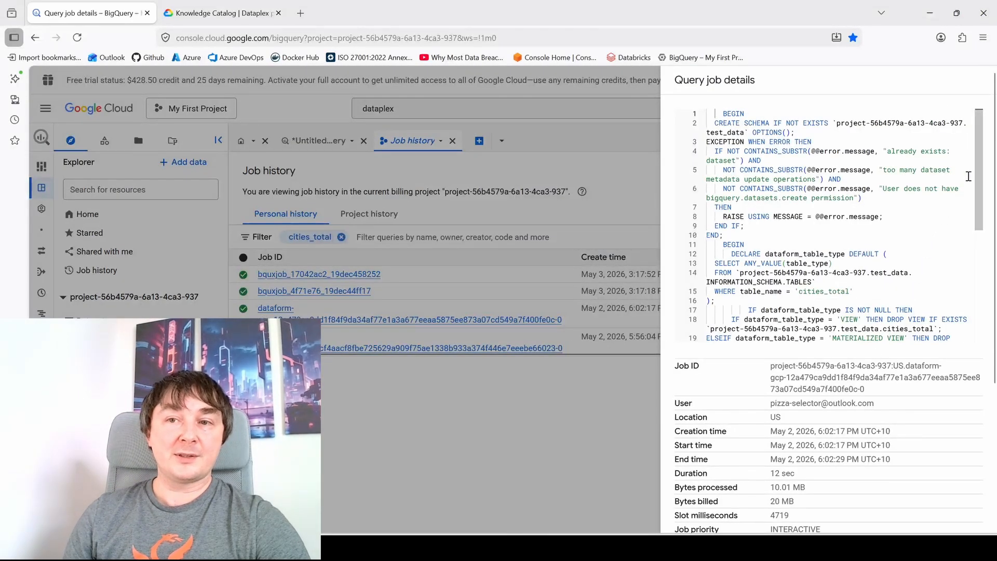
left_click_drag(720, 113, 886, 251)
left_click(745, 225)
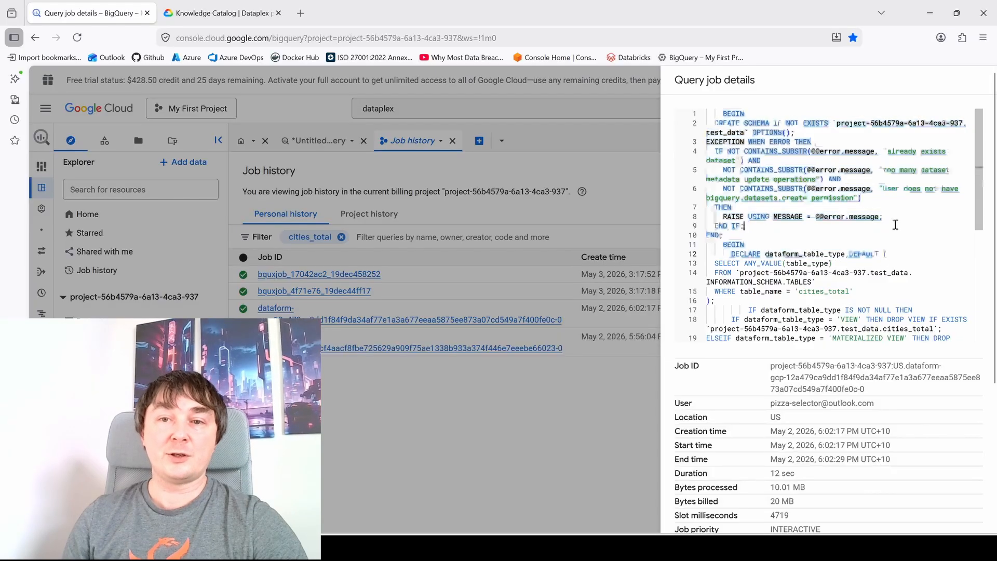
scroll(979, 161, "down", 10)
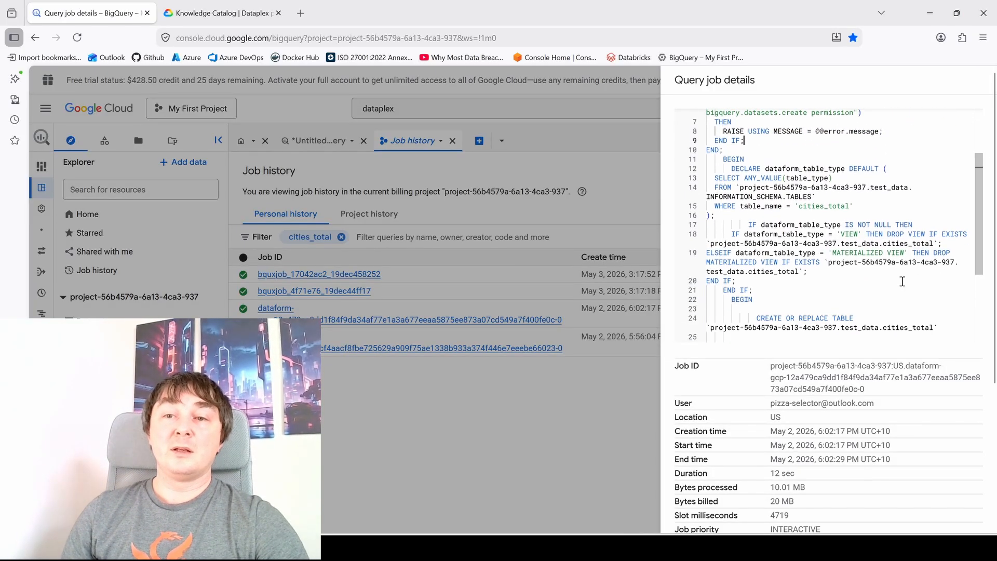
- Examine the job's metadata and Dataform labels, especially the repository ID and action type, and close the job details
left_click_drag(679, 356, 884, 469)
left_click(882, 467)
double_click(792, 357)
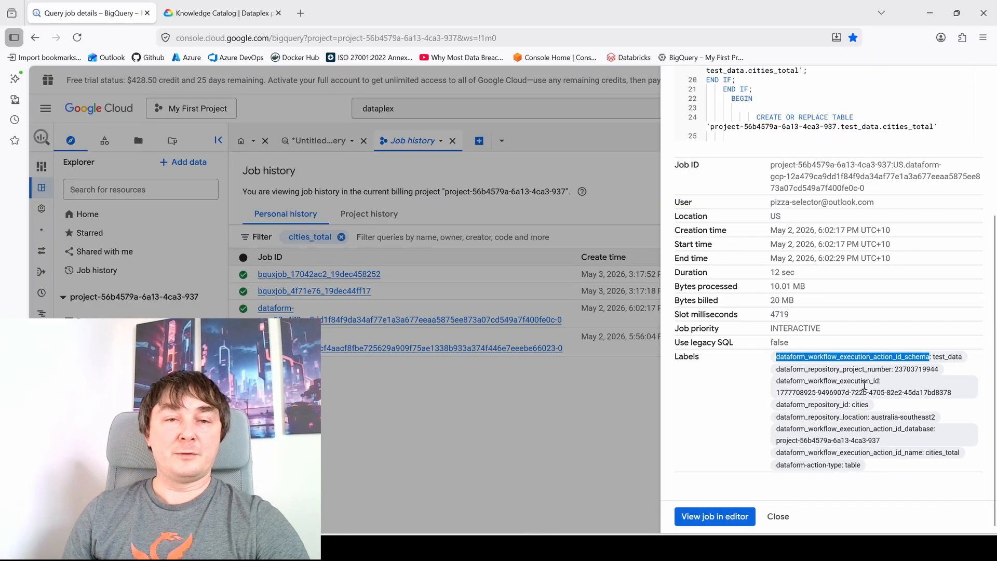
left_click(831, 384)
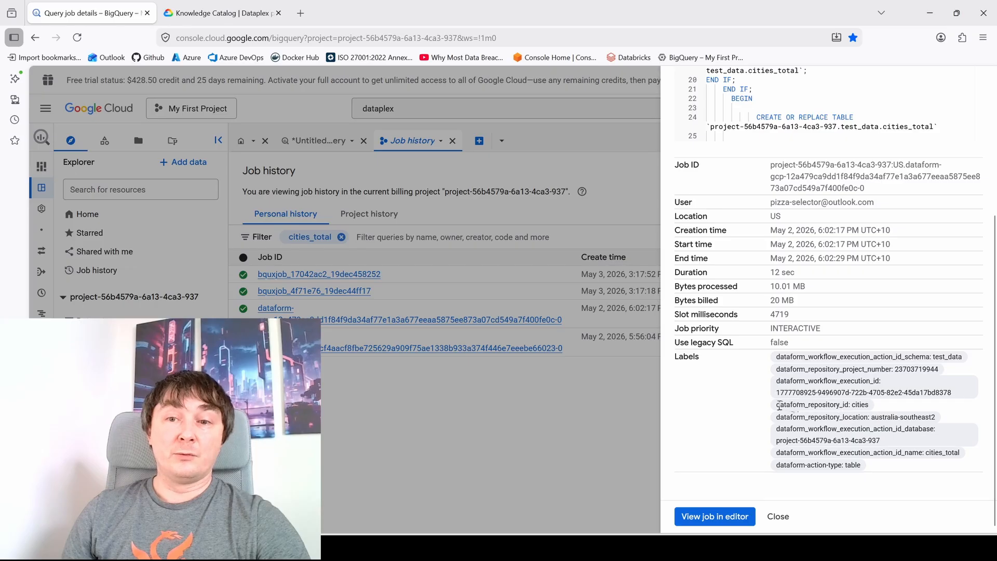
left_click_drag(776, 407, 883, 405)
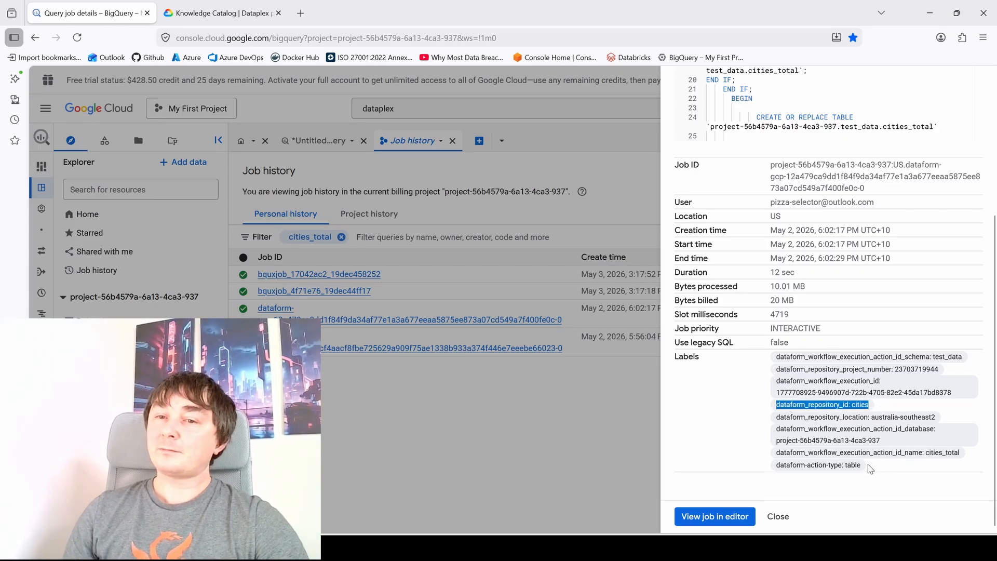
double_click(855, 465)
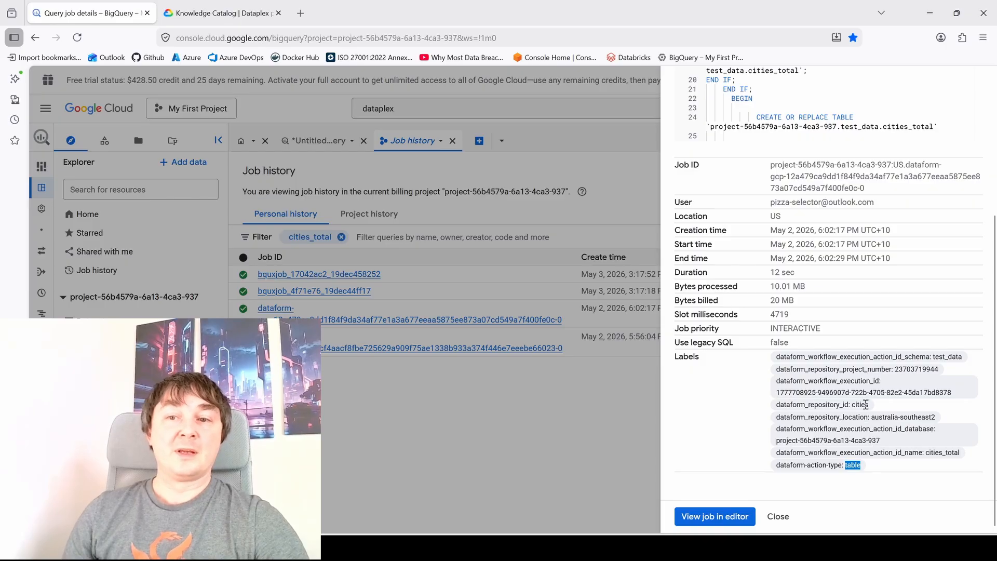
left_click_drag(865, 404, 782, 410)
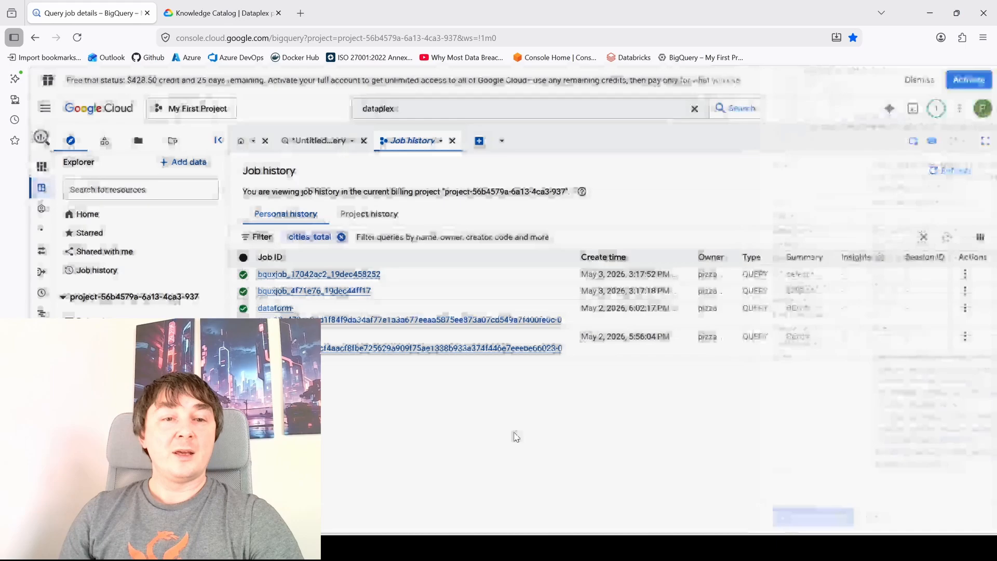
left_click(514, 435)
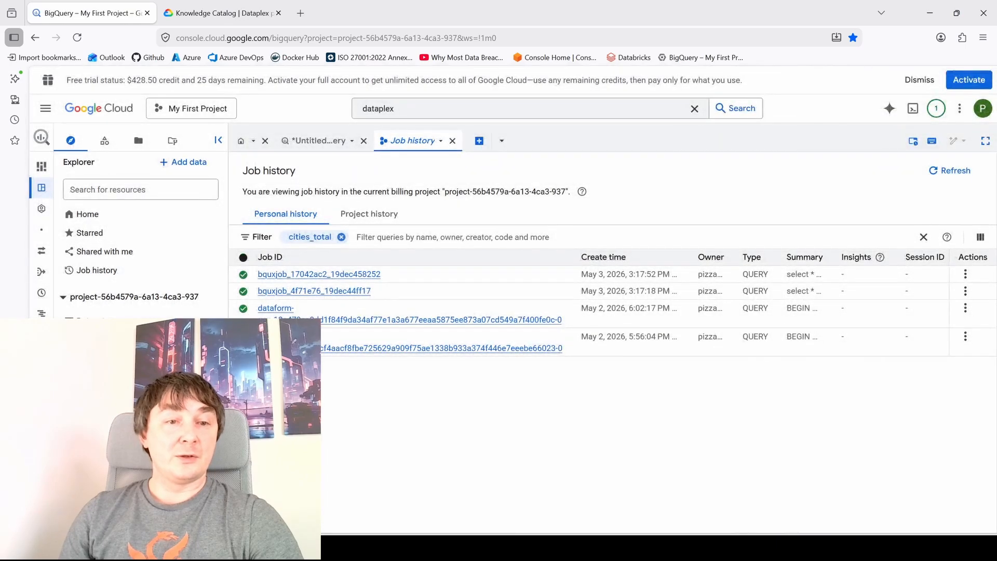
- Leave the job history, discarding the unsaved query, and open the dev workspace of the cities repository in Dataform
left_click(42, 272)
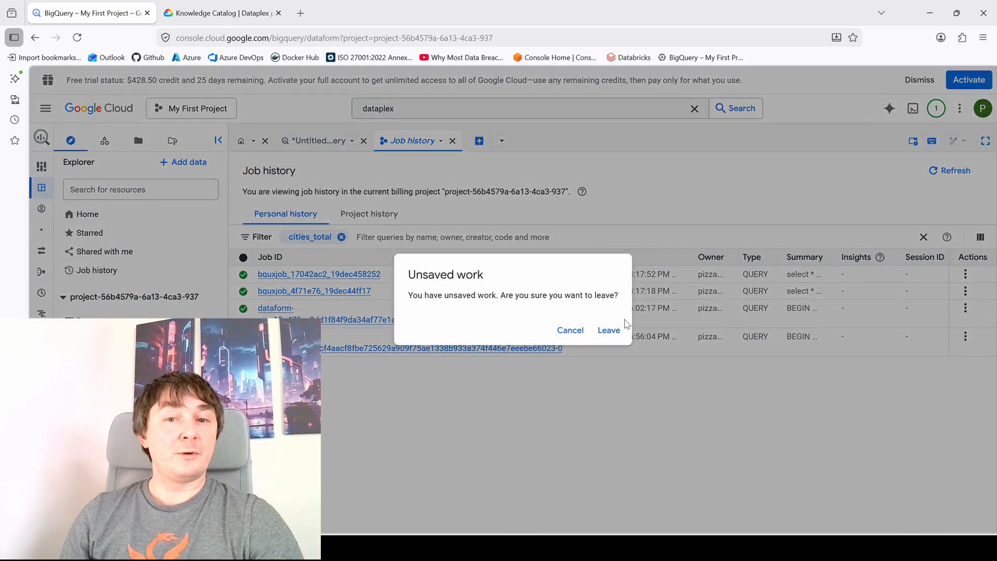
left_click(608, 330)
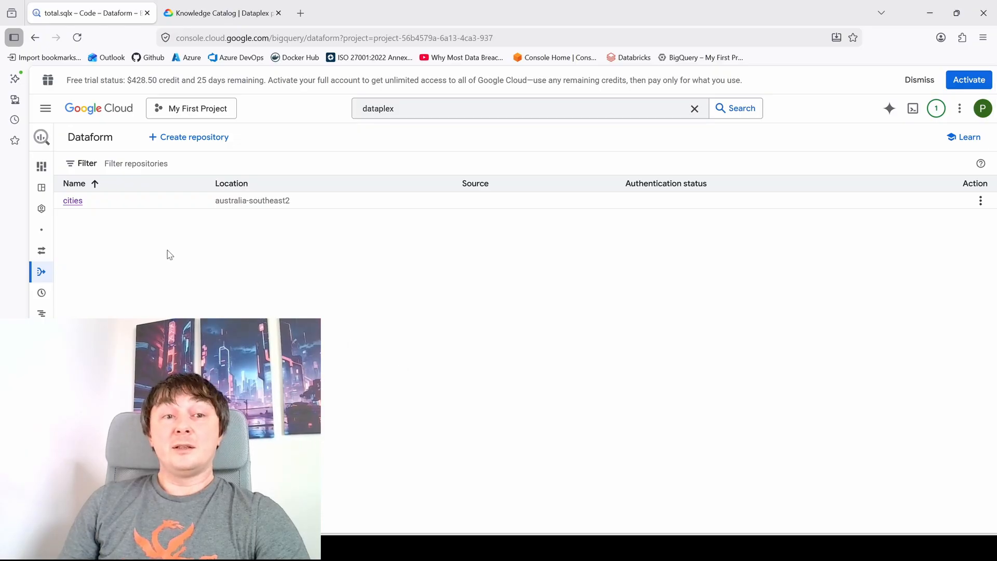
left_click(73, 203)
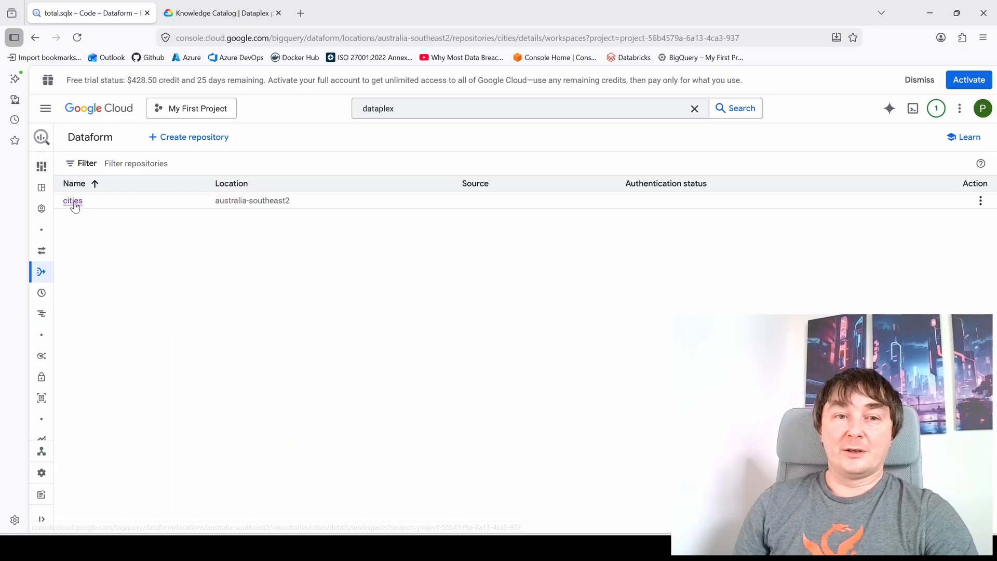
left_click(106, 328)
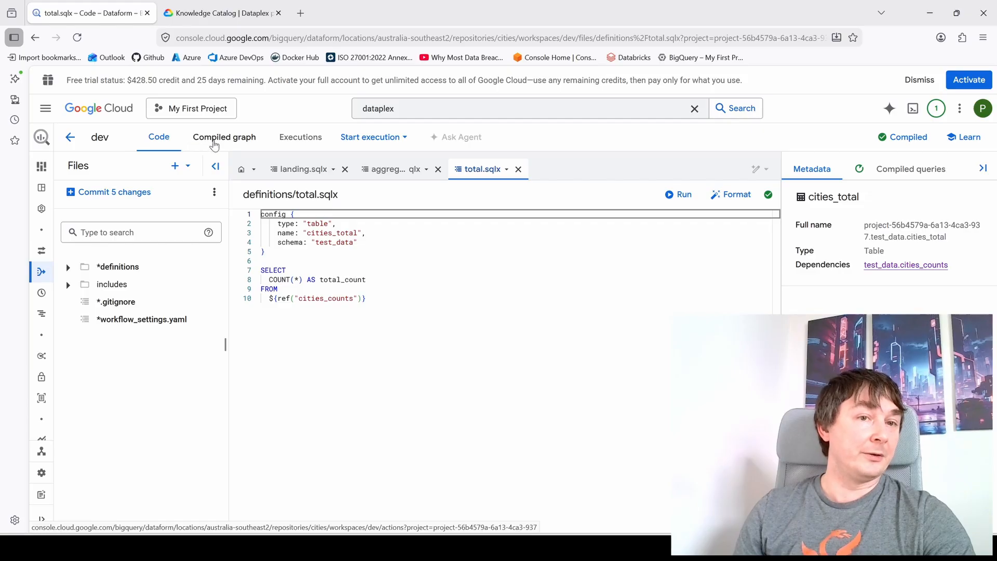
- Open the compiled graph, select cities_total and examine the project, dataset and table parts of its full name
left_click(214, 144)
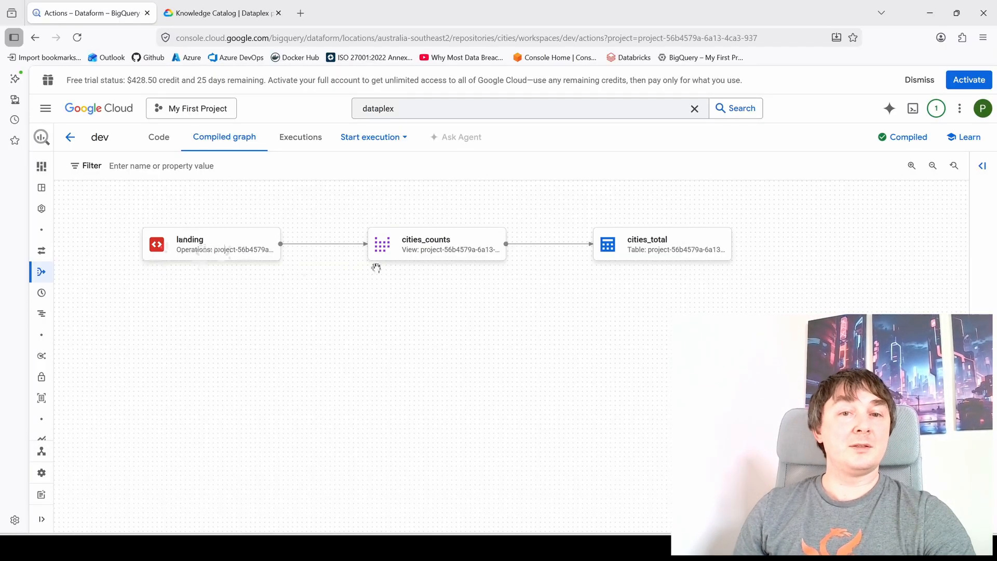
left_click(683, 254)
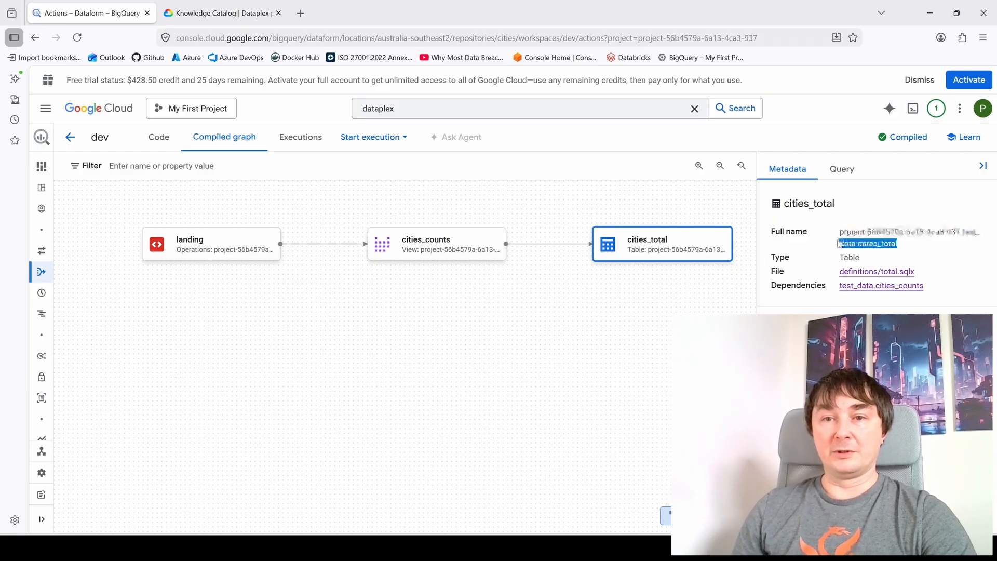
triple_click(908, 249)
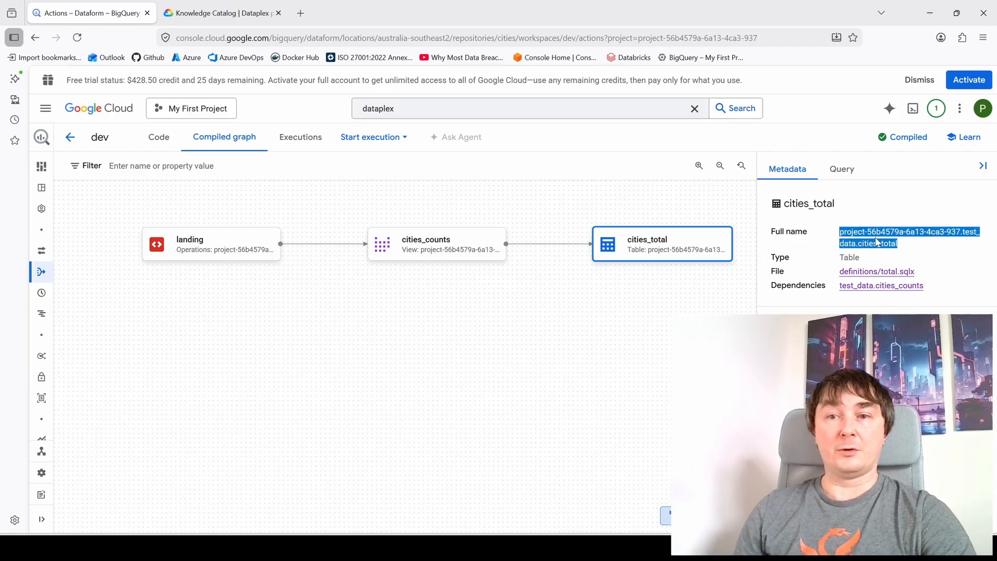
left_click_drag(840, 232, 962, 239)
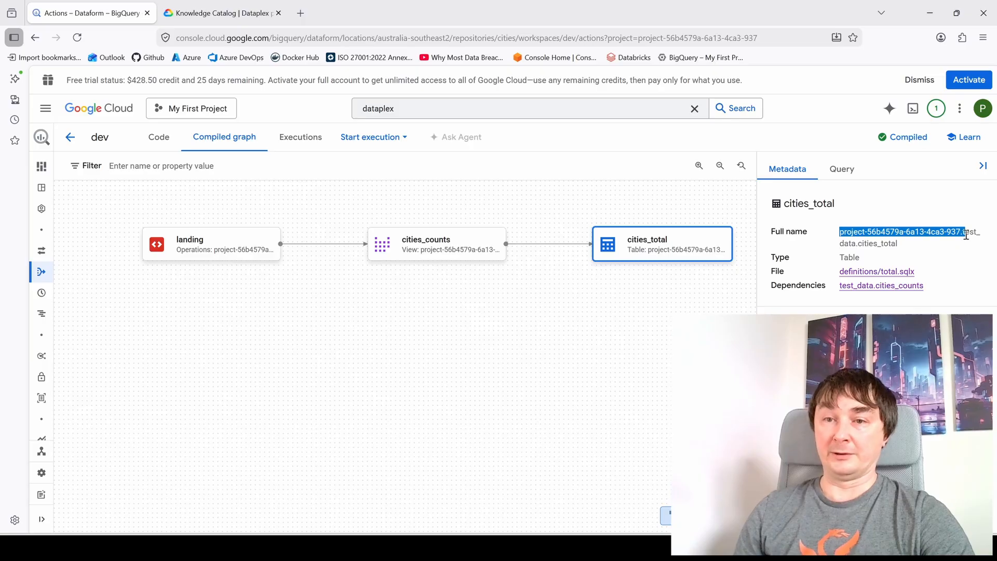
double_click(874, 231)
left_click_drag(961, 234, 848, 241)
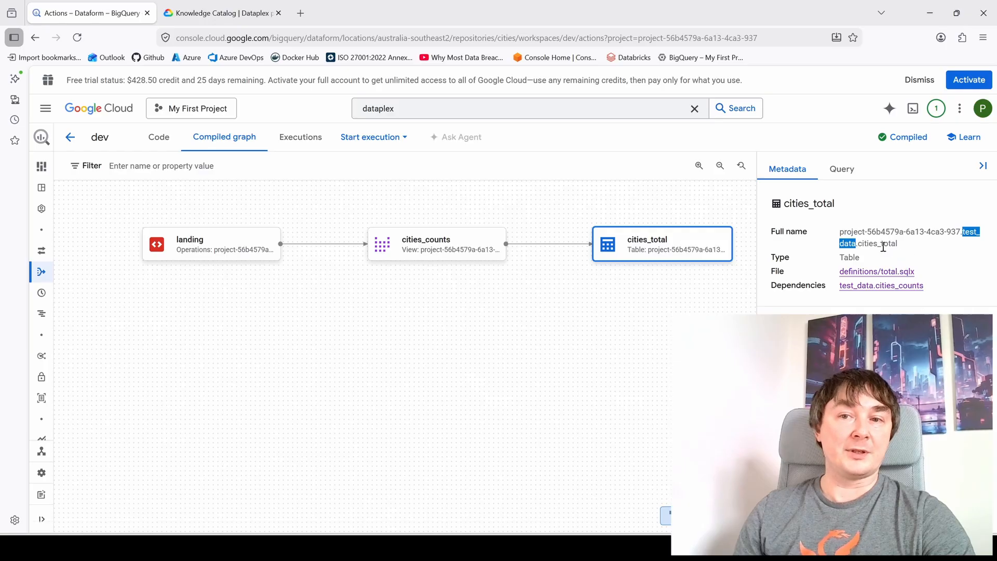
double_click(872, 244)
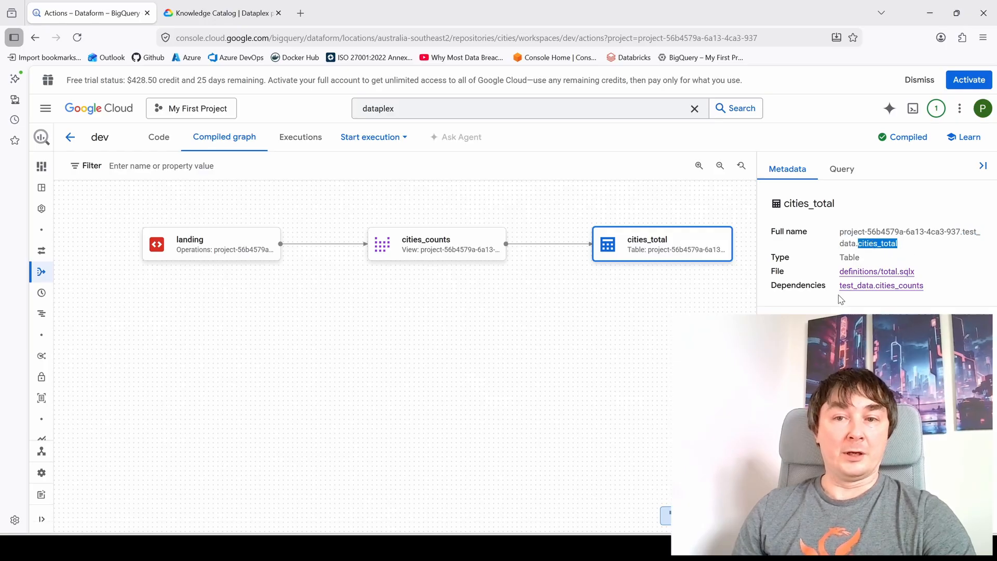
- Open definitions/total.sqlx from the cities_total metadata and examine its configuration and the cities_counts reference
left_click(871, 272)
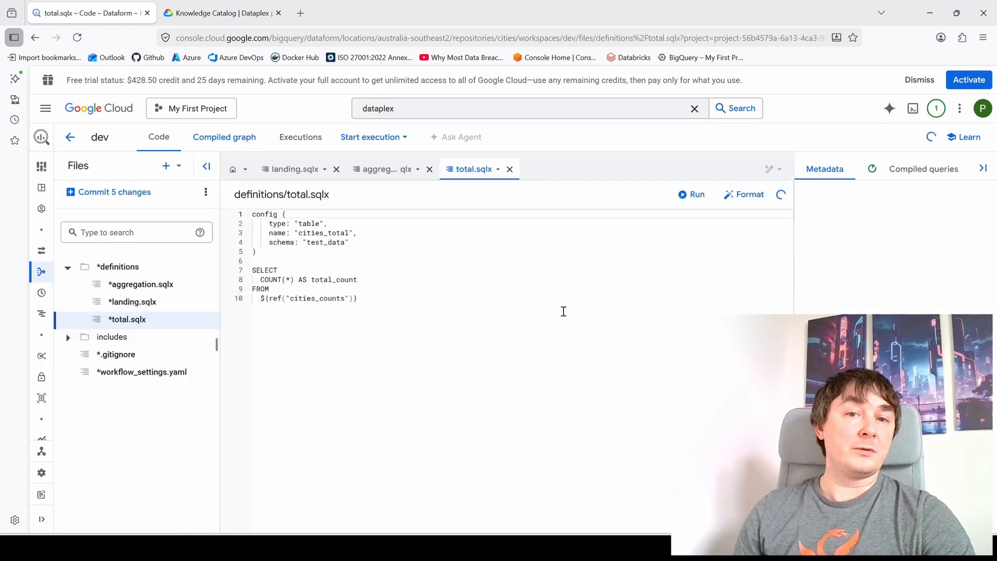
left_click_drag(267, 247, 262, 234)
left_click(476, 301)
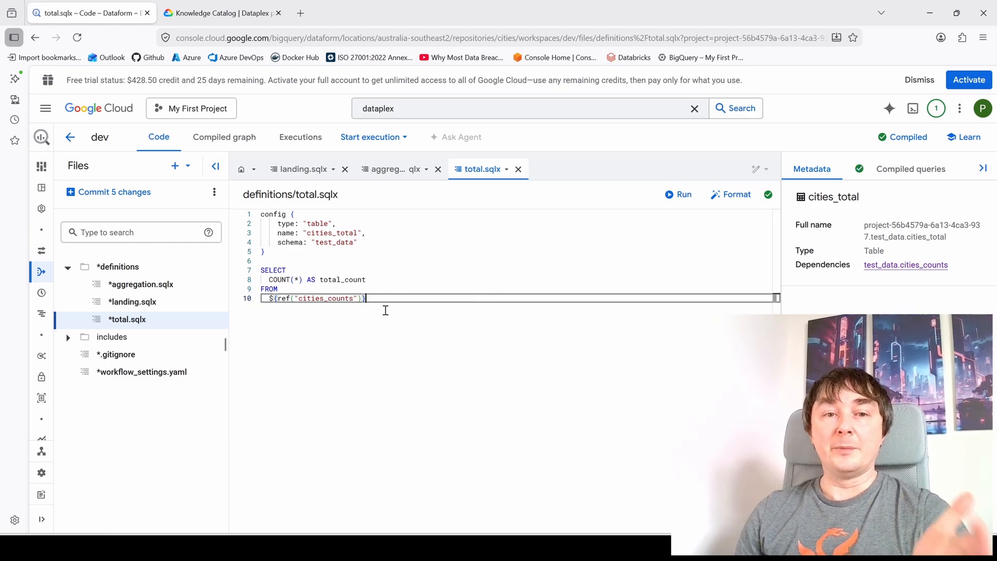
left_click_drag(376, 297, 269, 298)
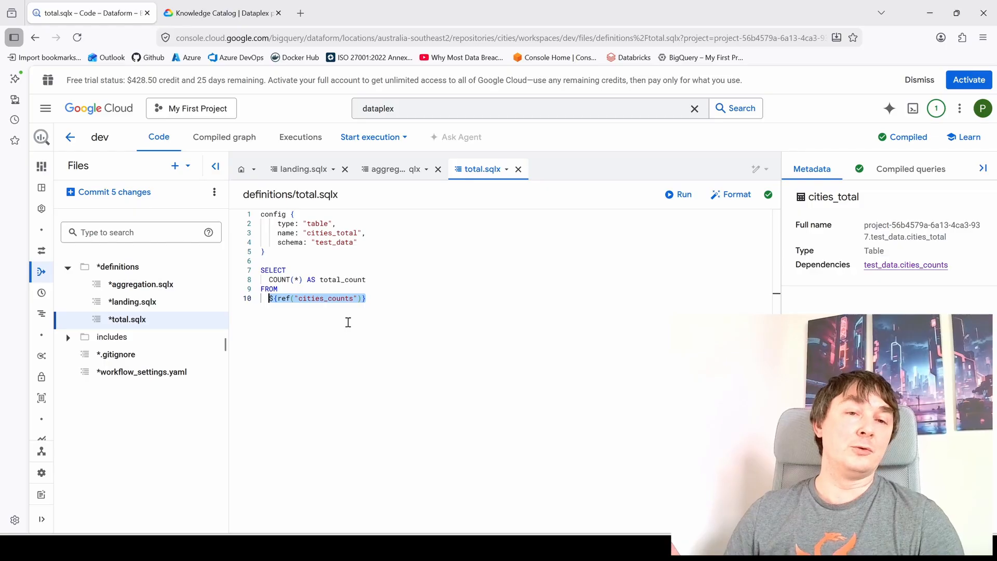
- Examine the execution options for cities_total and for multiple actions, without starting an execution
left_click(370, 137)
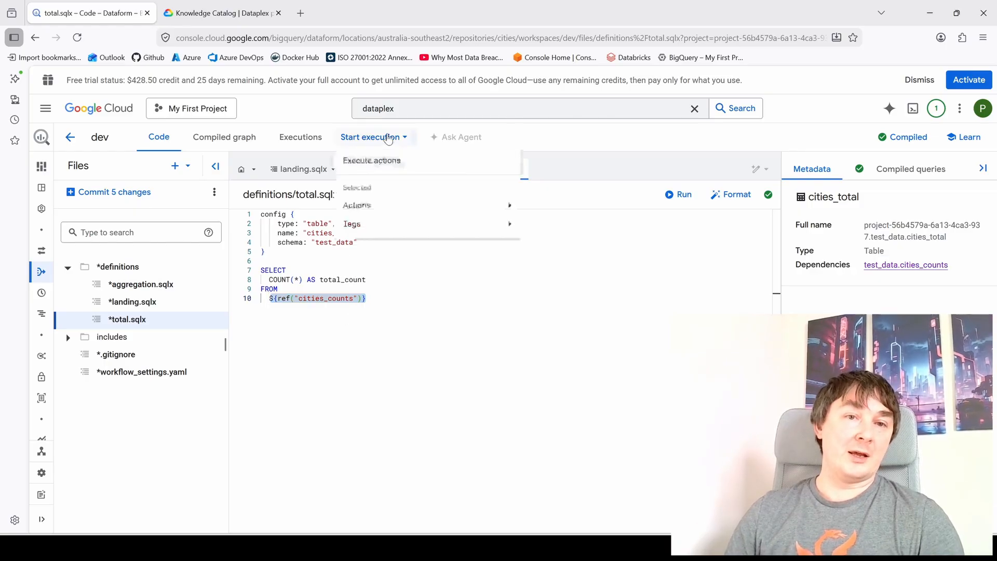
mouse_move(383, 212)
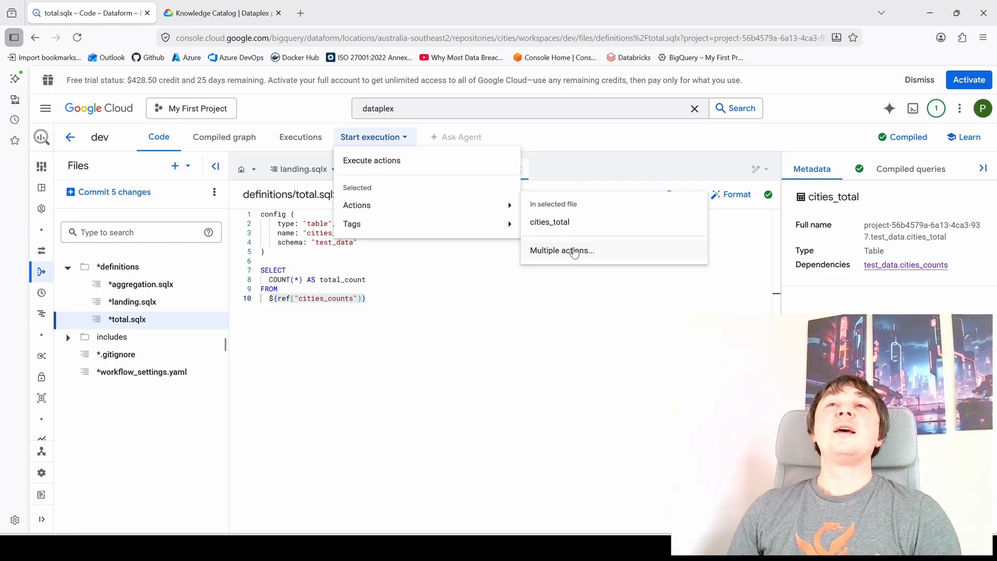
left_click(393, 339)
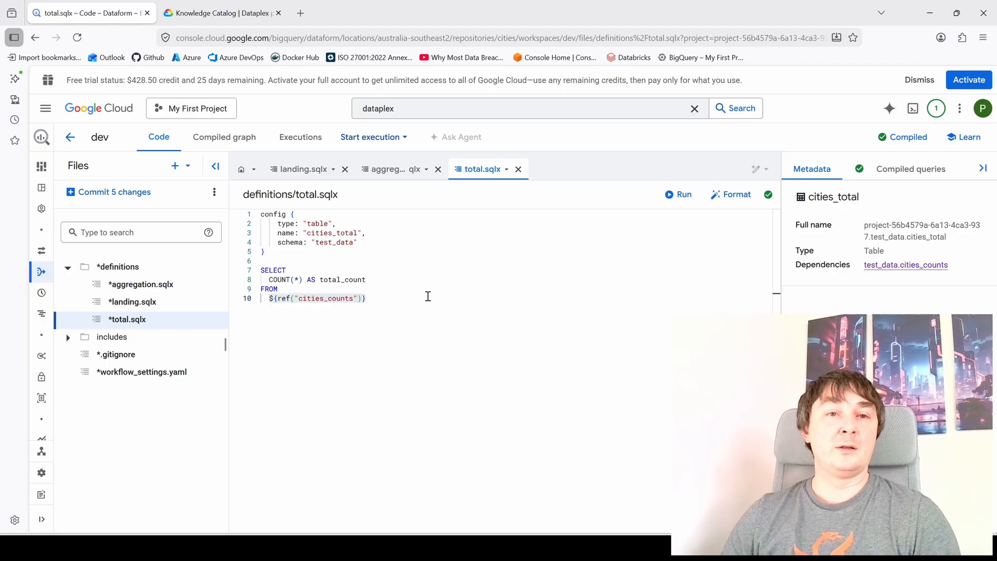
- Review the complete total.sqlx code and the free trial status shown above the workspace
left_click_drag(427, 297, 219, 199)
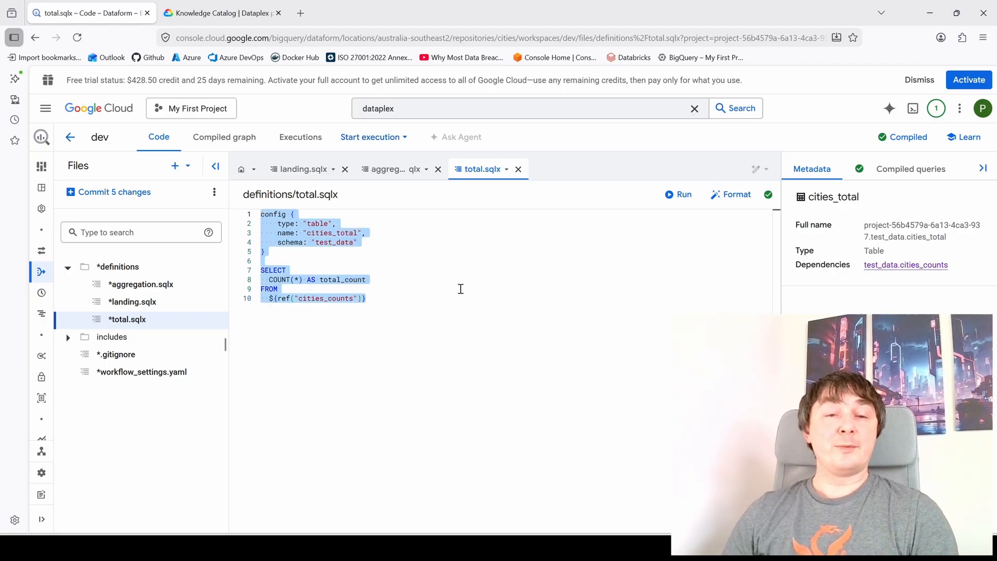
left_click(460, 289)
key("ctrl+a")
left_click(443, 304)
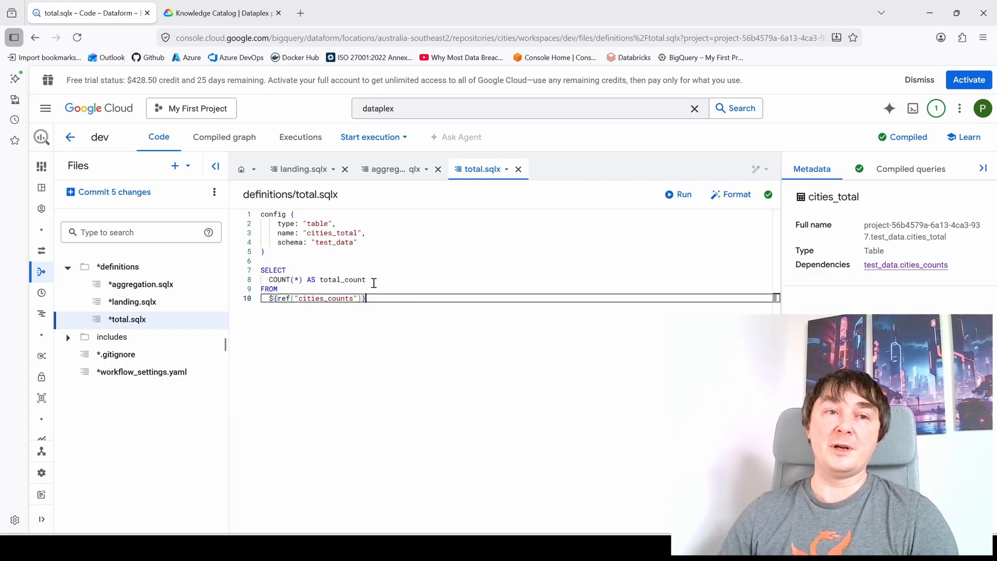
left_click_drag(66, 81, 234, 76)
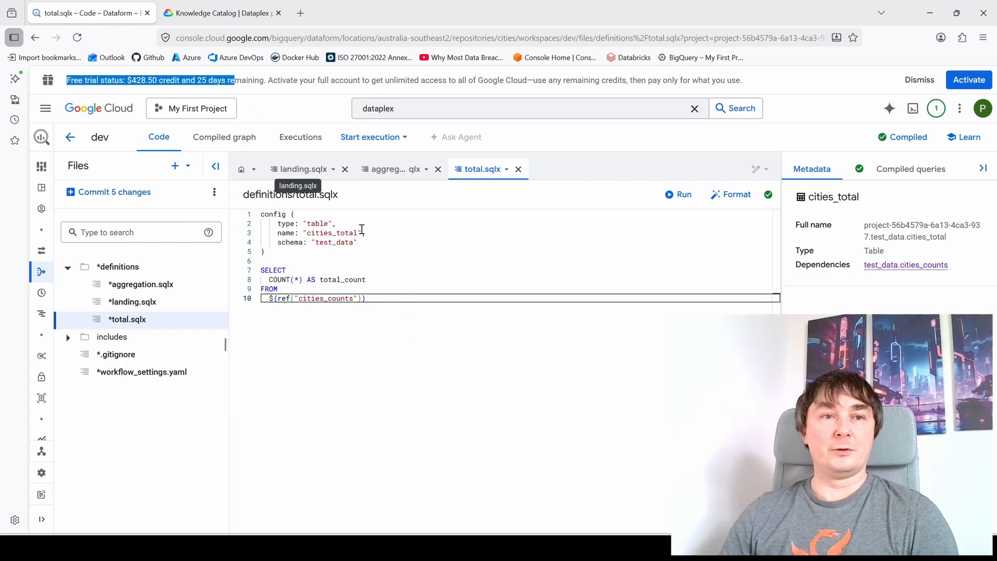
left_click(397, 312)
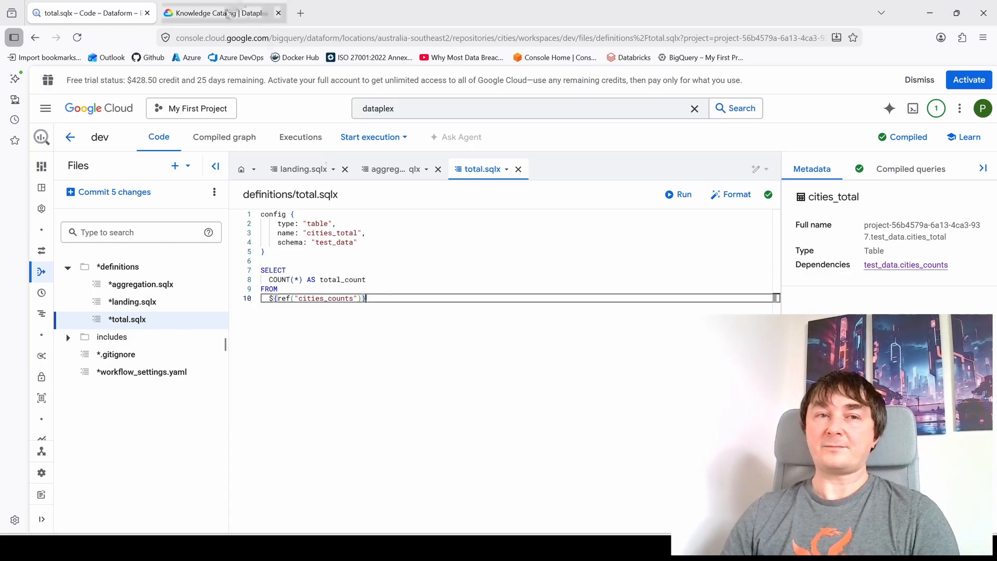
- Switch to the Knowledge Catalog pricing page and examine the monthly free usage limit for Dataplex Universal Catalog Processing
left_click(224, 13)
left_click_drag(993, 99, 995, 176)
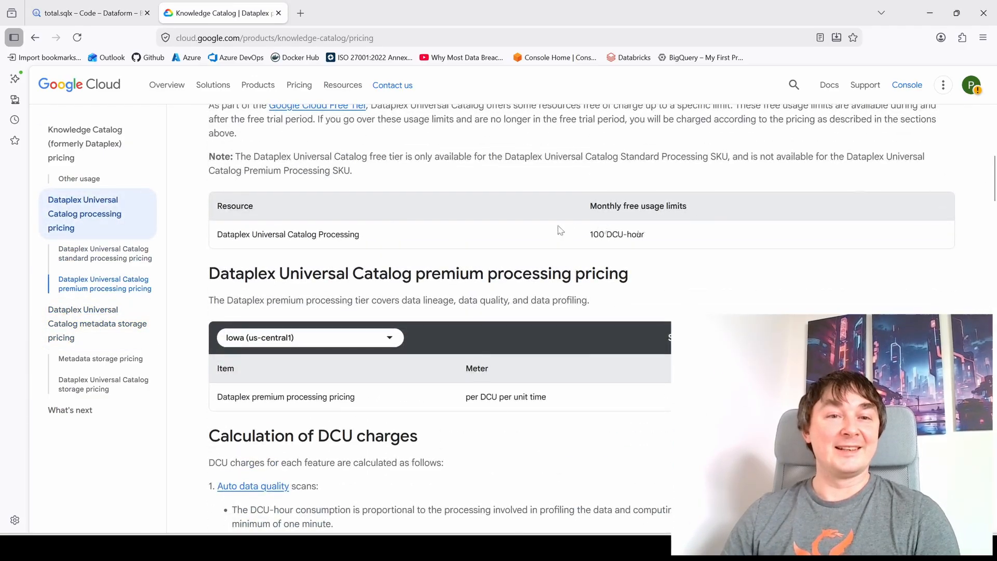
left_click_drag(251, 234, 682, 237)
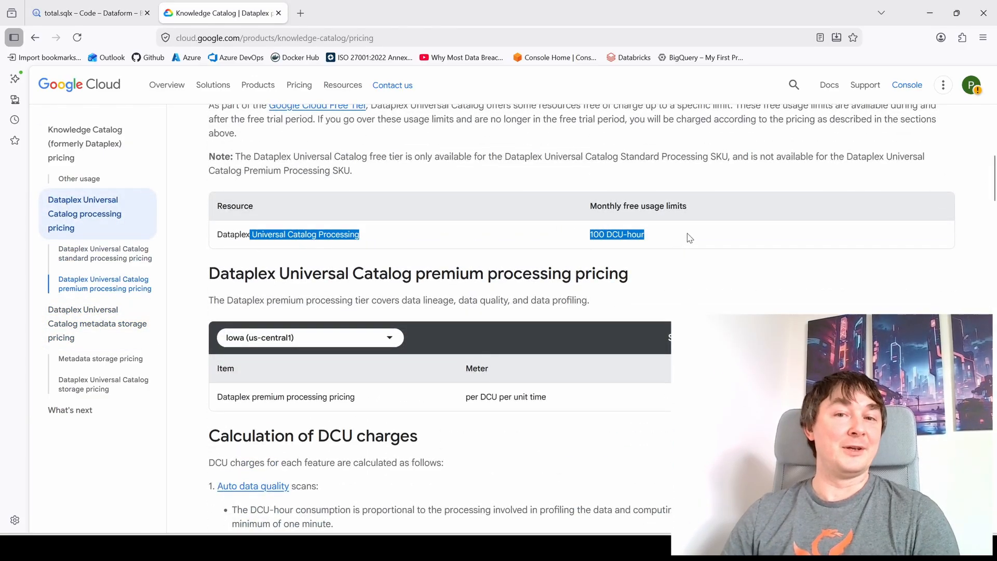
left_click(689, 237)
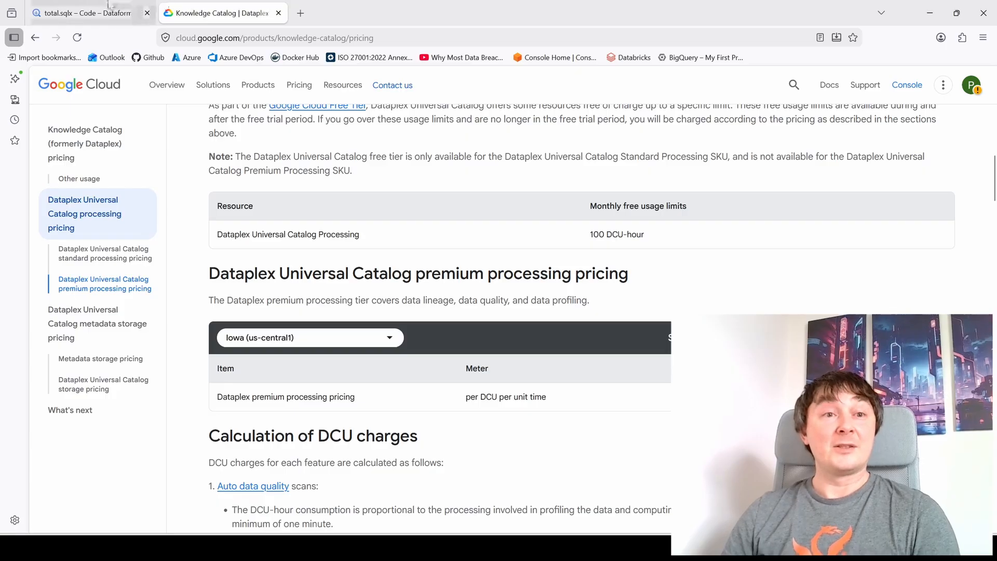
- Return to Dataform, examine the development workspaces of the cities repository, and reopen the dev workspace
left_click(91, 13)
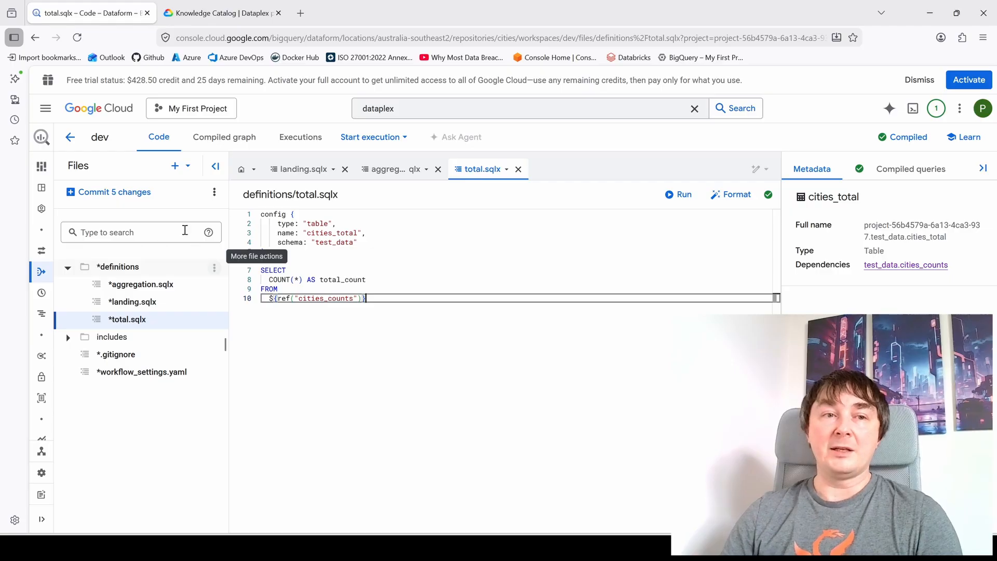
left_click(69, 137)
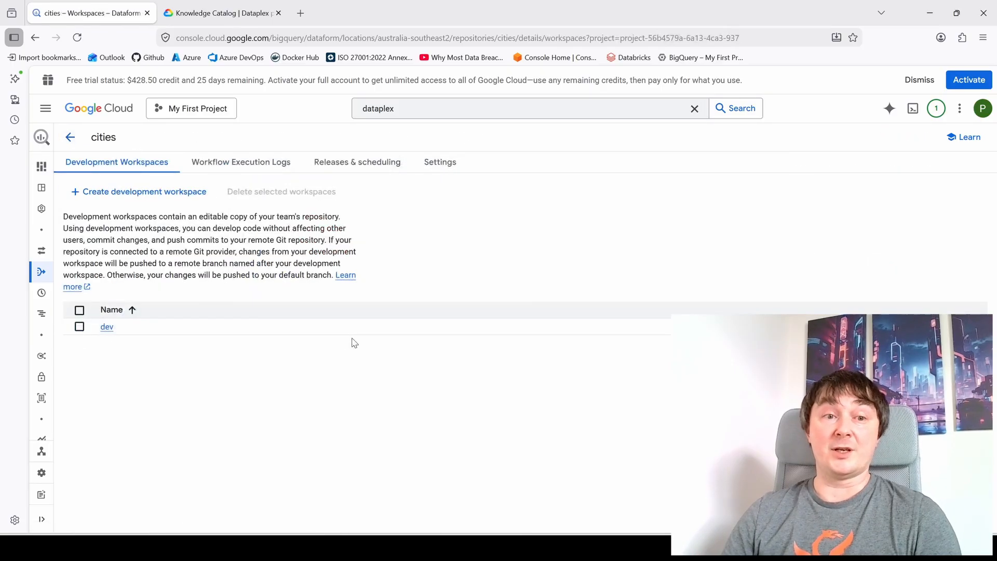
left_click_drag(125, 347, 120, 333)
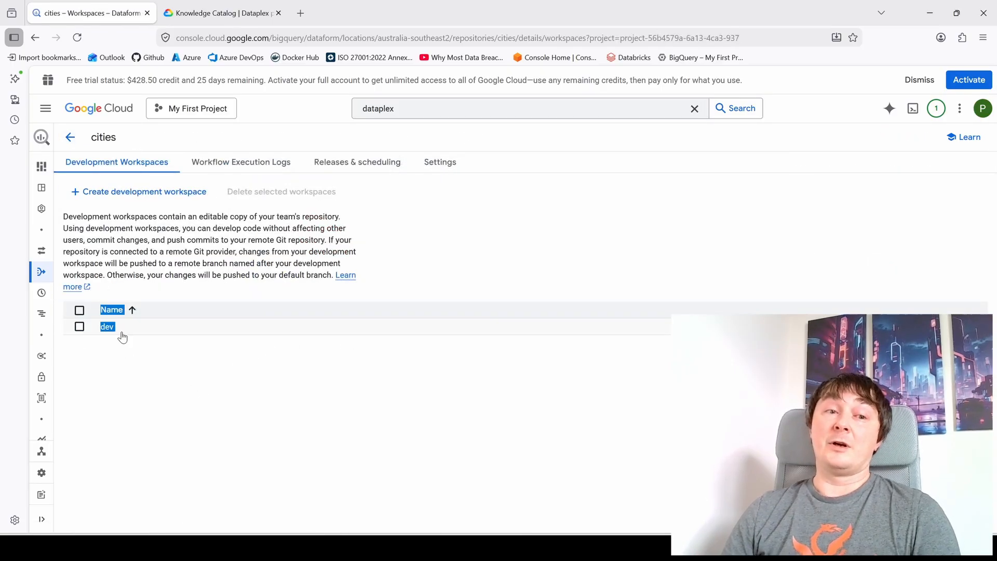
left_click(147, 357)
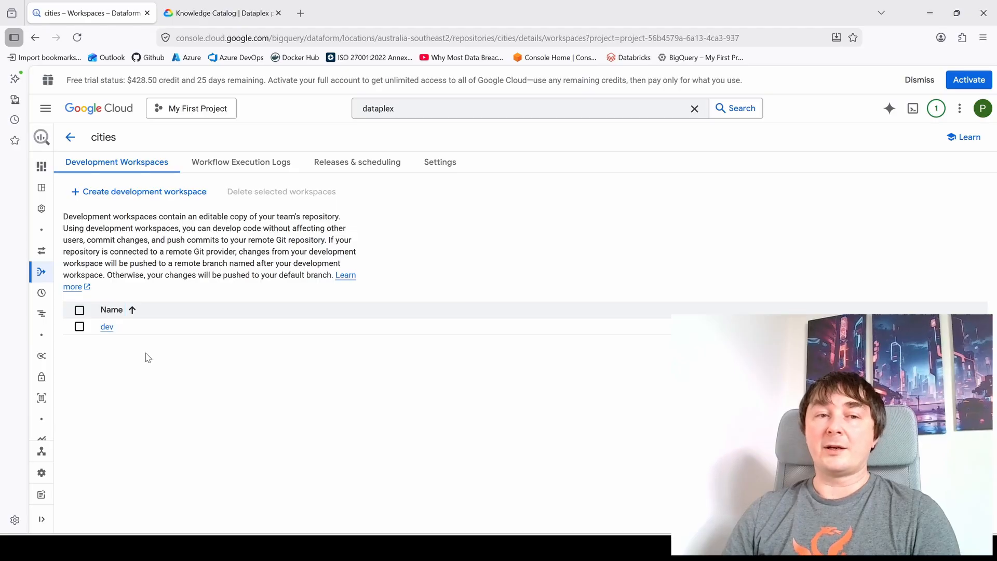
left_click(107, 328)
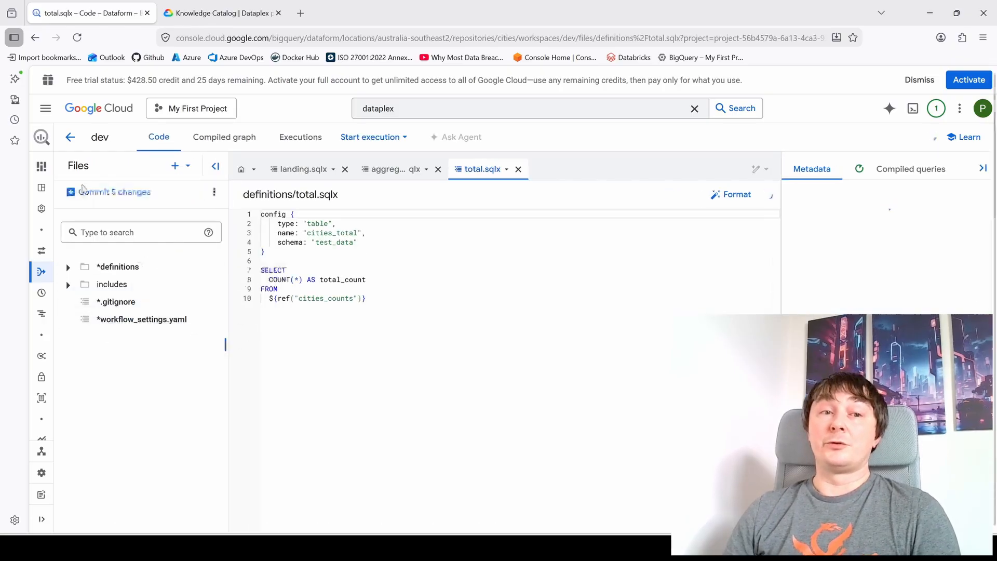
- Examine the files offered for a new commit, cancel the commit, and review the schema setting in total.sqlx
left_click(101, 192)
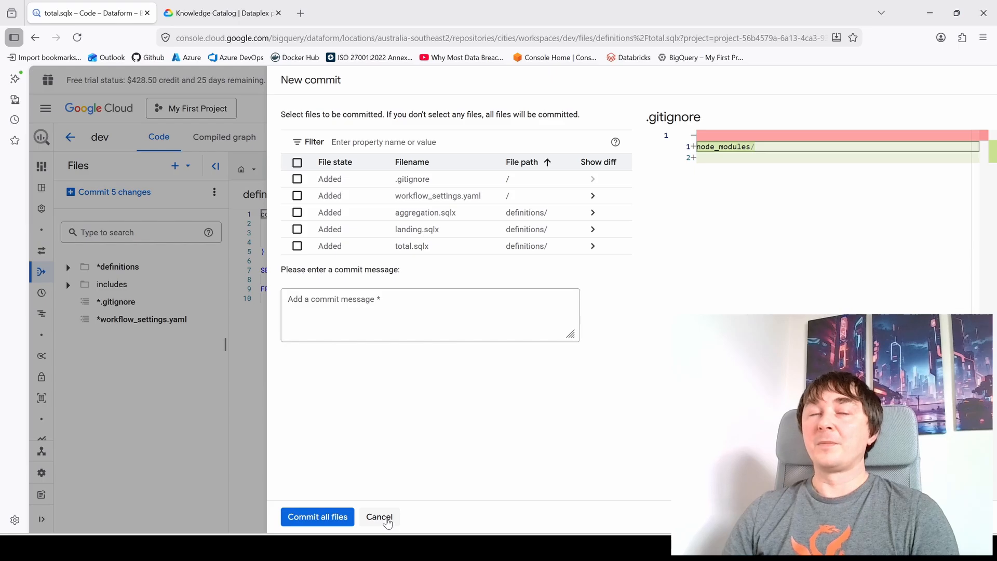
left_click(387, 521)
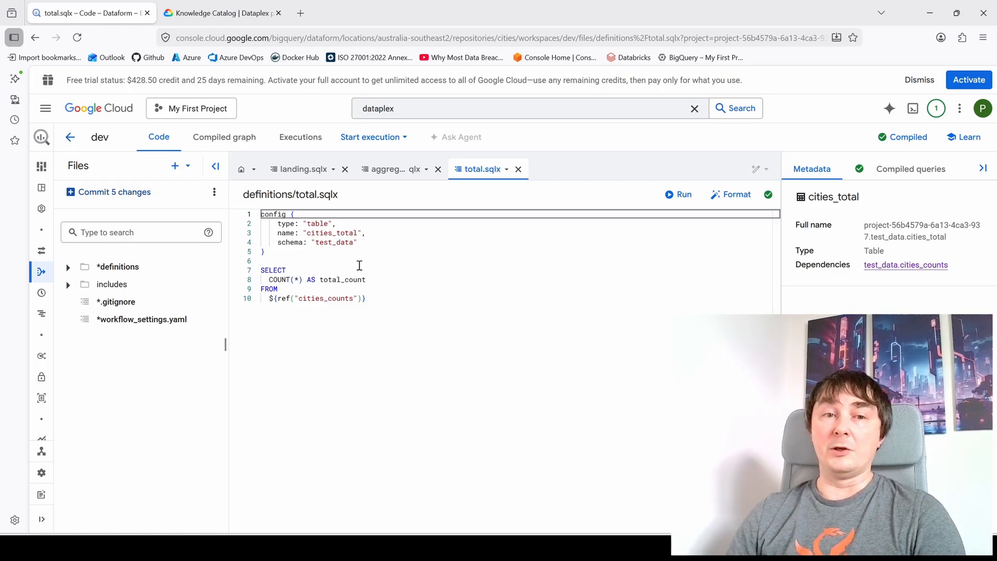
left_click_drag(274, 243, 425, 245)
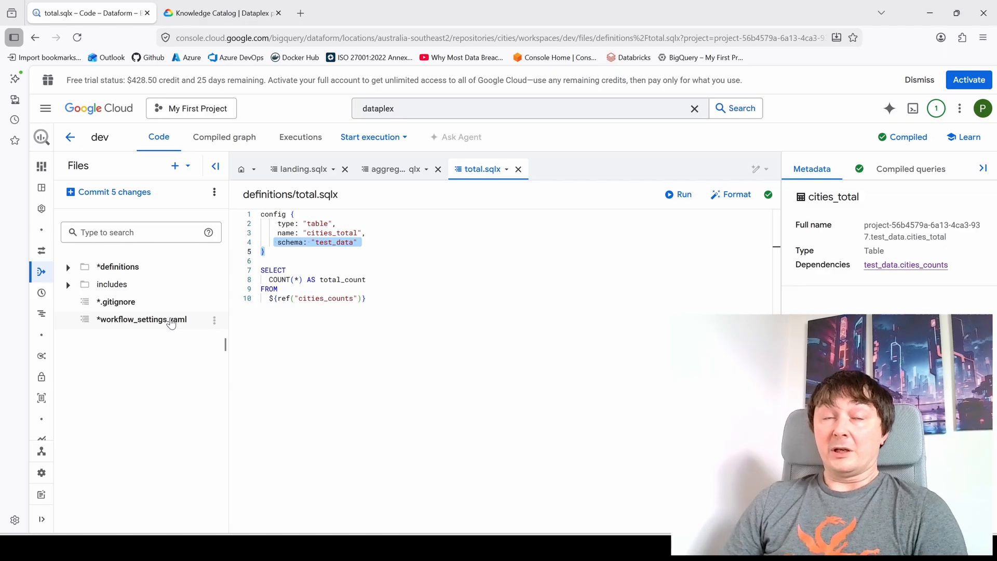
left_click(419, 233)
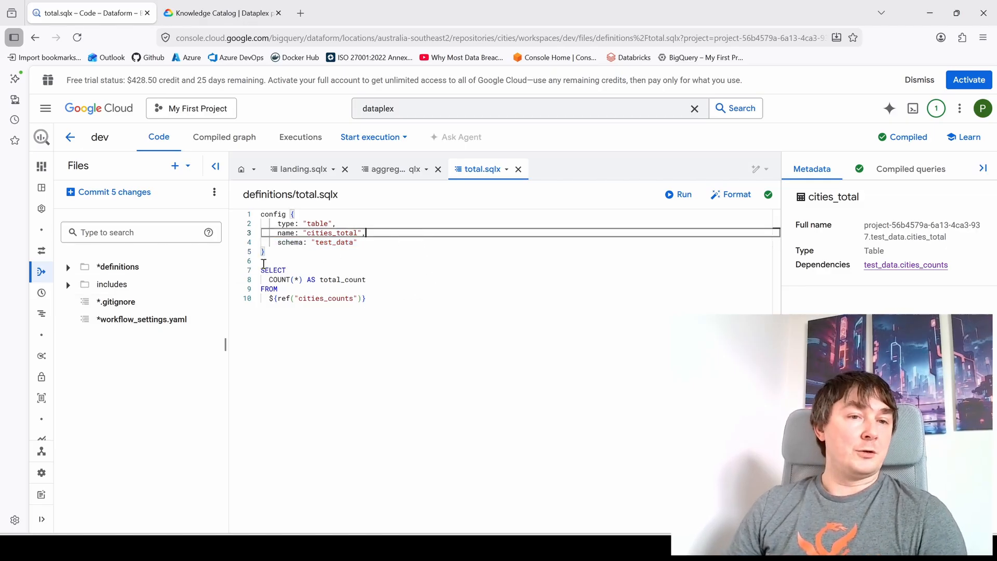